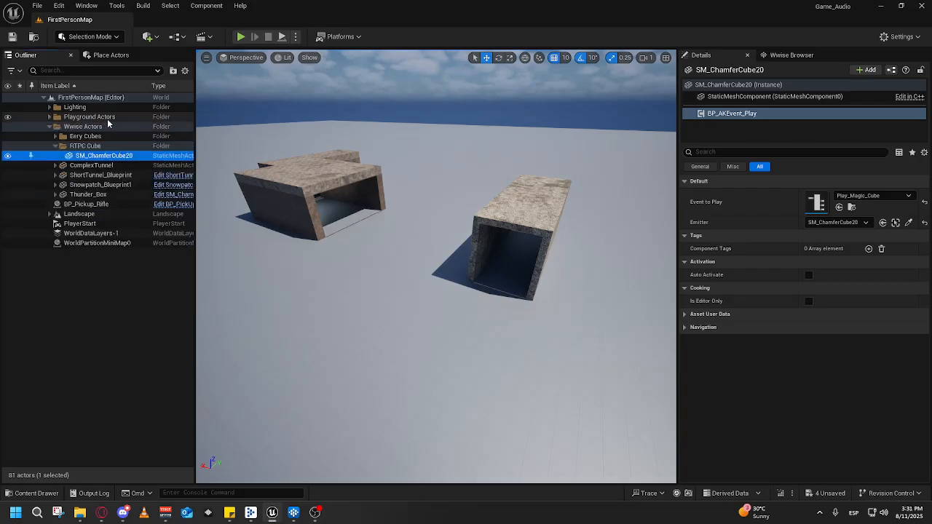
Select SM_ChamferCube20 in the RTPC Cube folder, then collapse the RTPC Cube and Wwise Actors folders
left_click(102, 119)
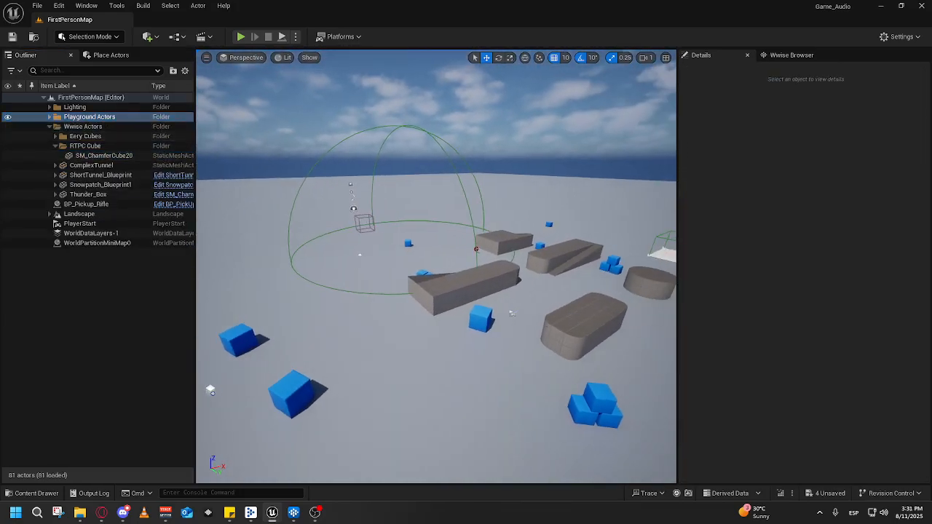
left_click(111, 127)
left_click(91, 137)
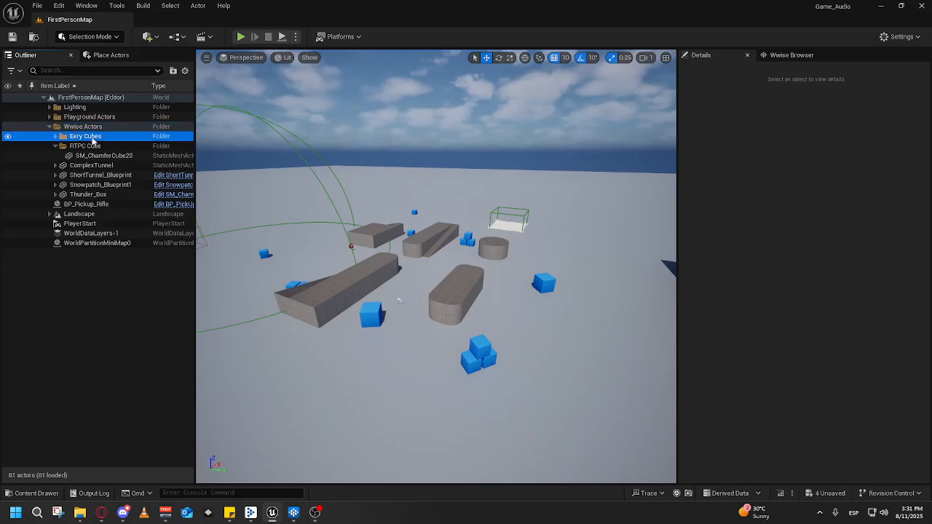
left_click(98, 155)
left_click(55, 145)
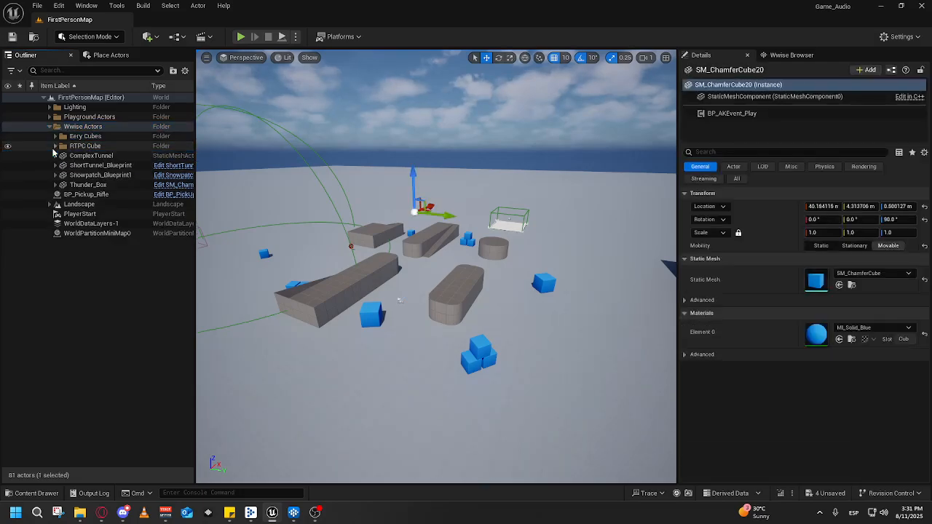
left_click(50, 127)
Examine the blue cubes, ramps and concrete tunnels around the level in the perspective view
right_click(218, 225)
key("w")
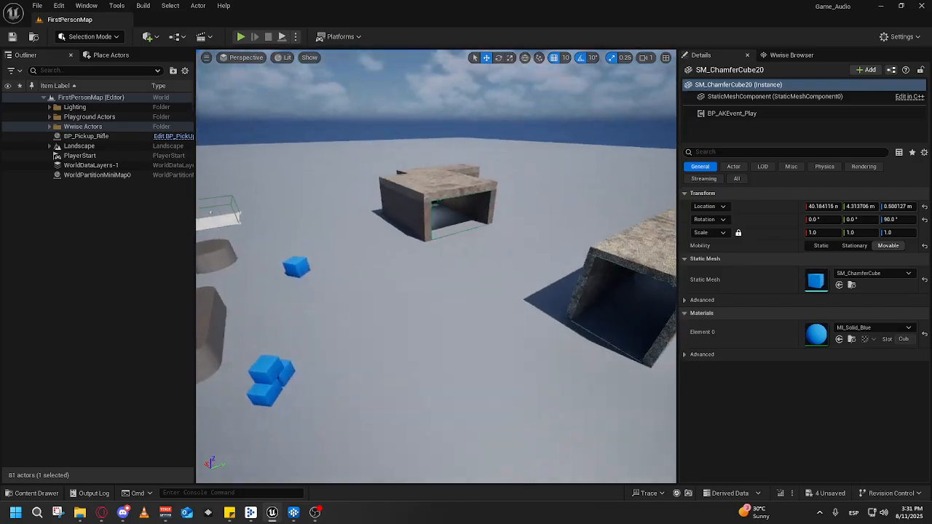
key("a")
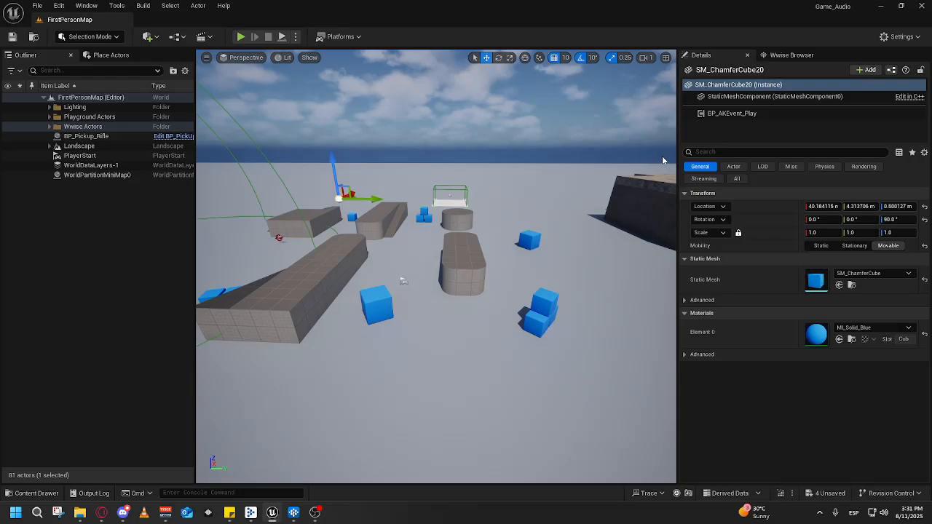
right_click(517, 219)
key("w")
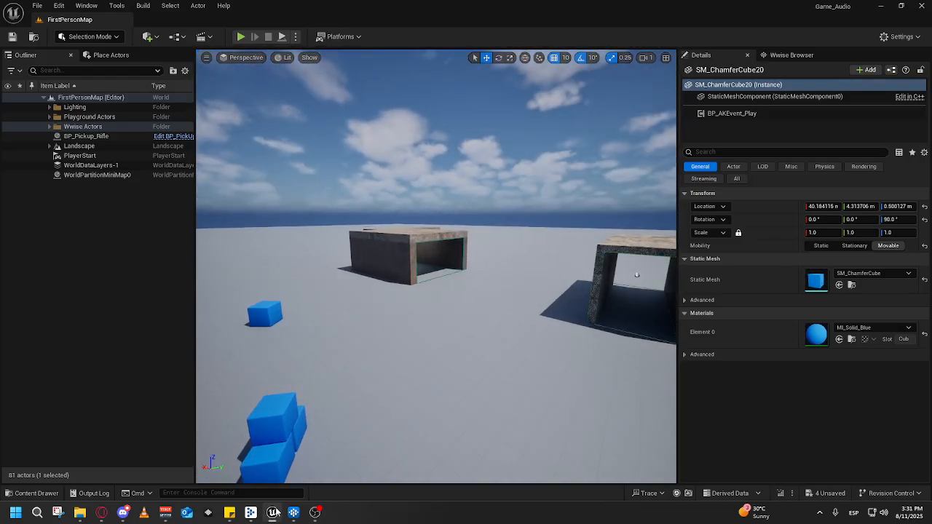
right_click(408, 291)
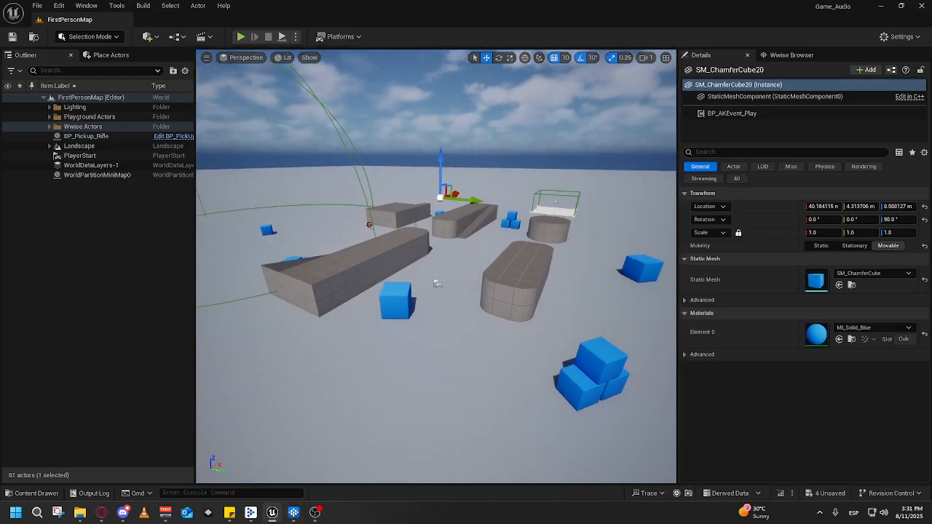
key("s")
right_click(471, 355)
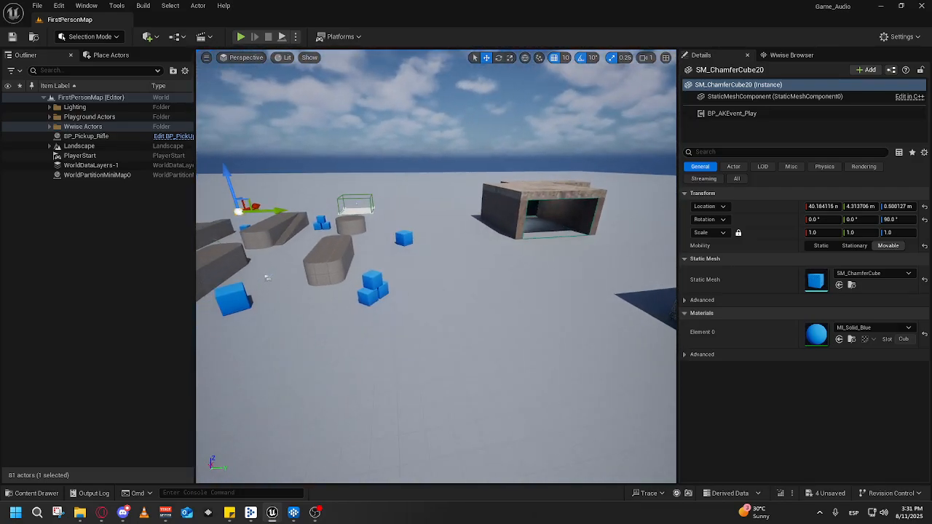
Switch to the Wwise project and collapse the Landing and Footsteps objects in the Actor-Mixer Hierarchy
left_click(293, 512)
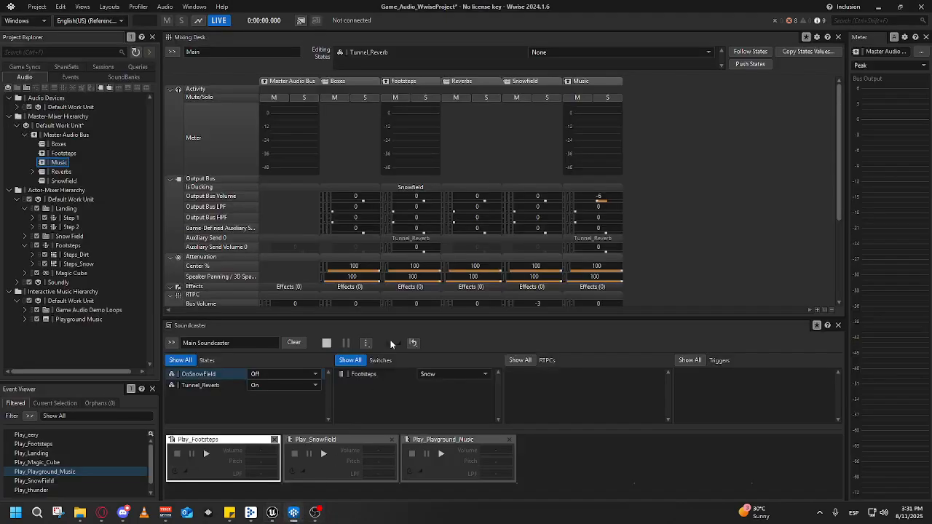
left_click(24, 209)
left_click(25, 210)
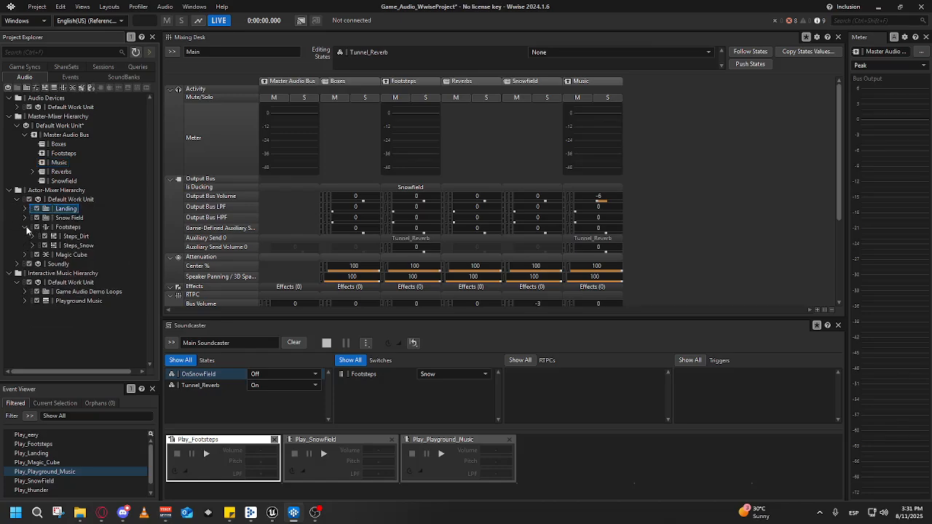
left_click(25, 227)
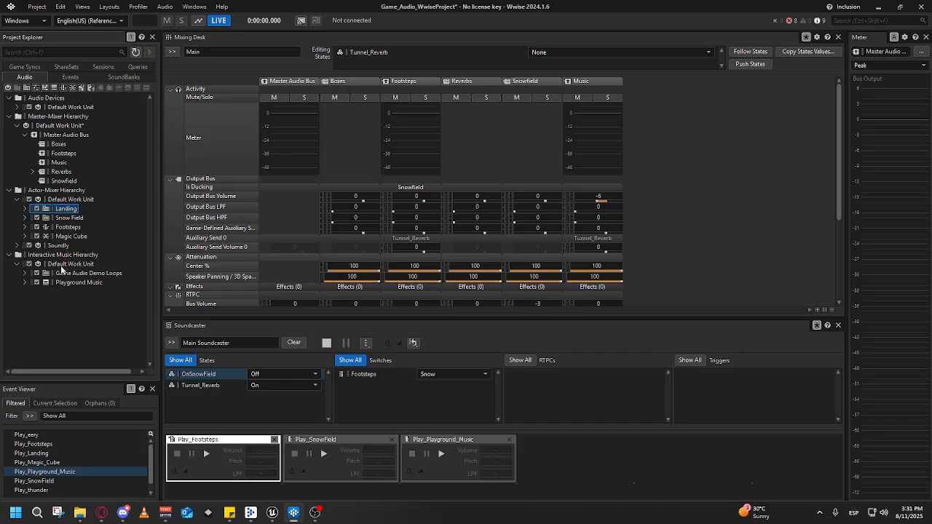
Expand the Playground Music container and switch to the layout with the Property Editor and Transport Control
left_click(76, 283)
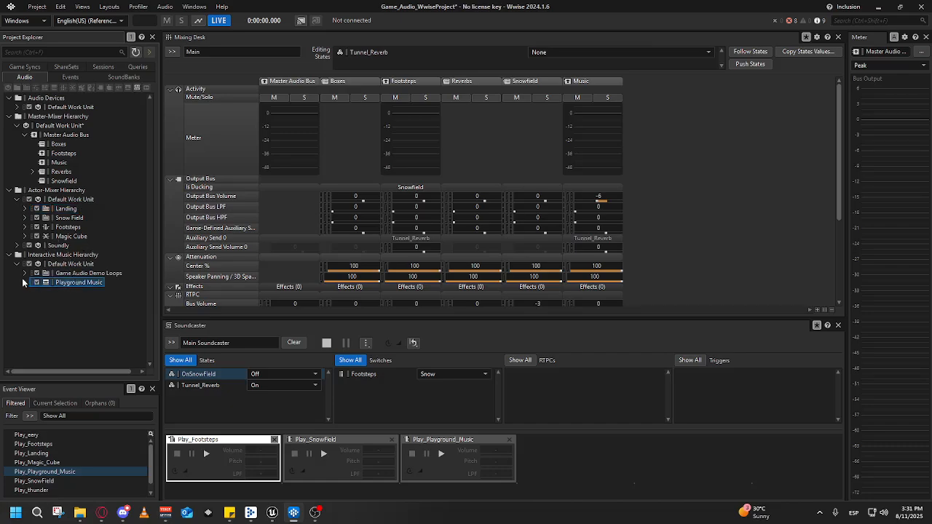
left_click(25, 282)
left_click(70, 293)
left_click(72, 283)
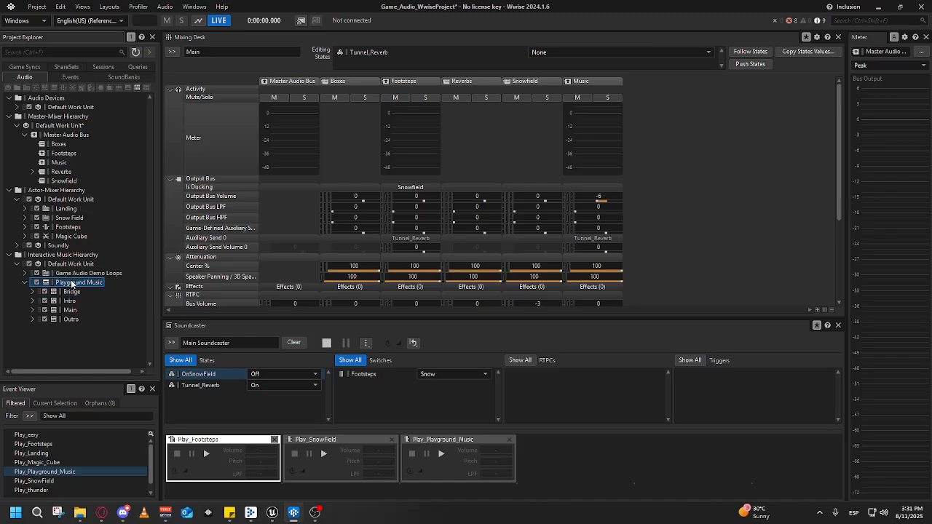
left_click(109, 6)
left_click(116, 18)
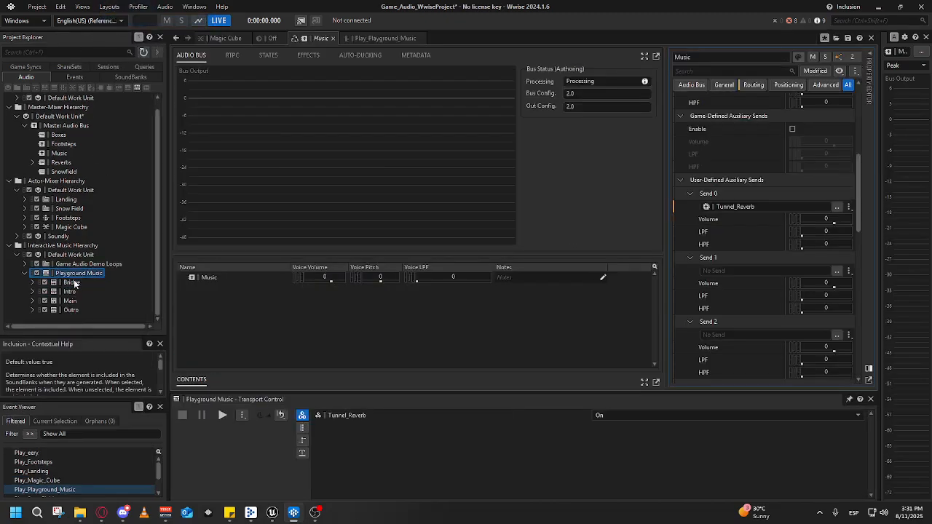
Inspect the Playground Music playlist and its Bridge and Main music segments
scroll(79, 291, "down", 1)
left_click(72, 283)
left_click(77, 275)
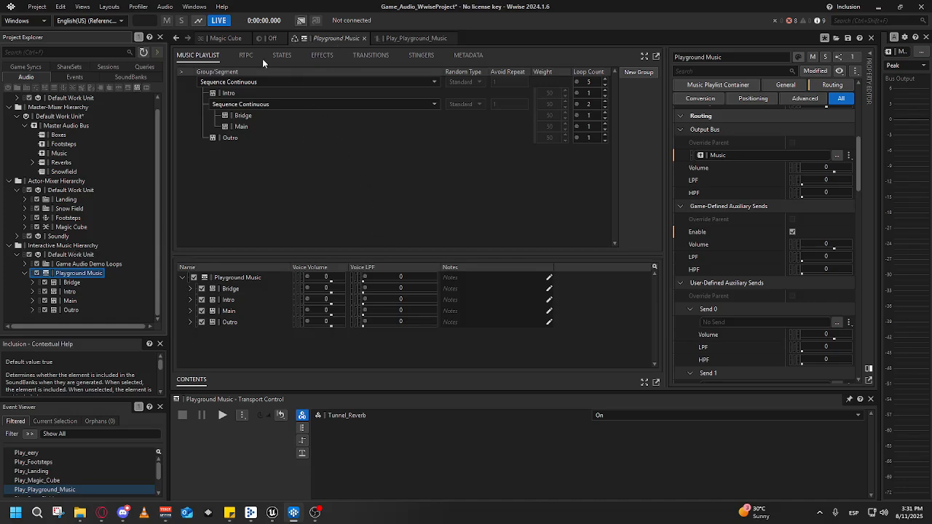
left_click(70, 282)
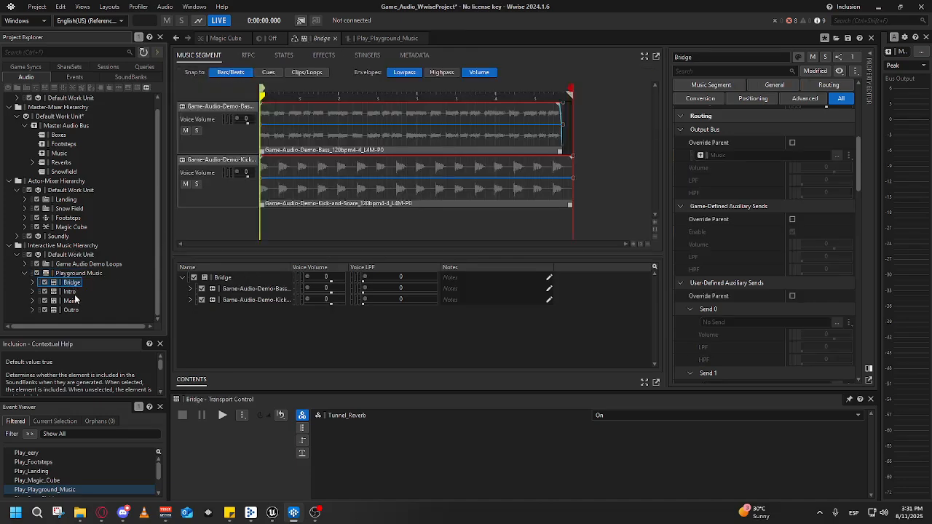
left_click(69, 300)
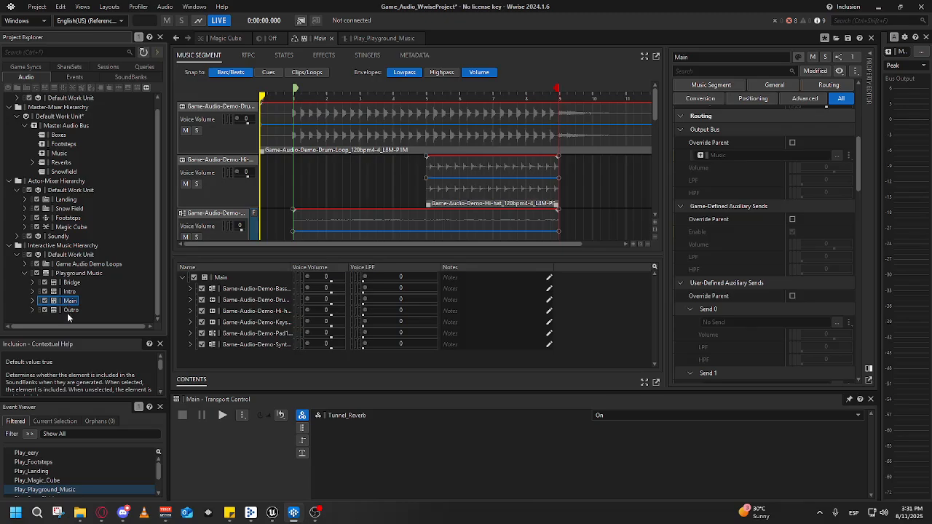
left_click(80, 273)
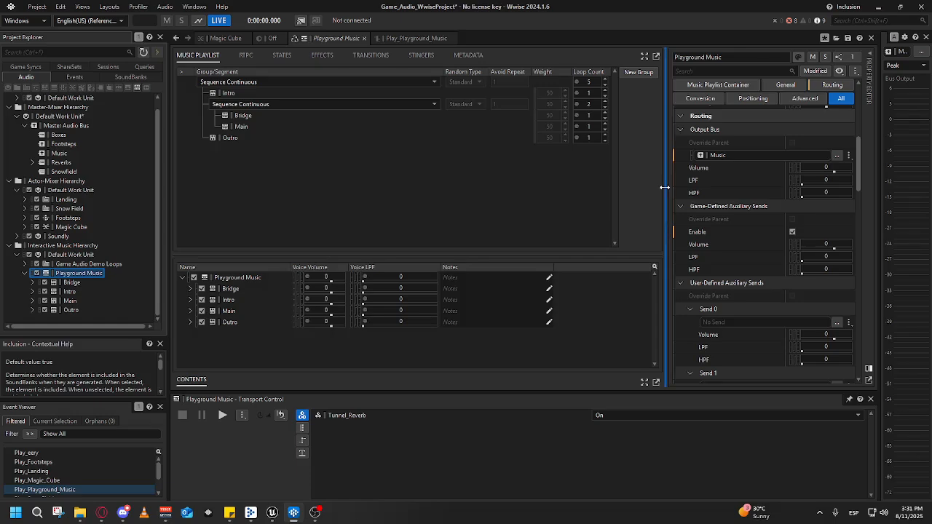
Compare the auxiliary send settings of the Music bus with the routing of the Playground Music container
left_click(63, 154)
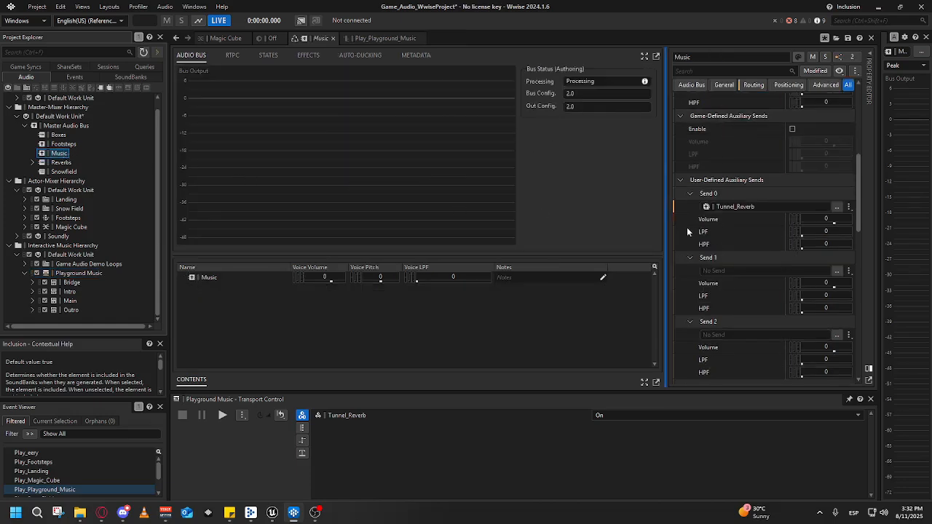
left_click(73, 274)
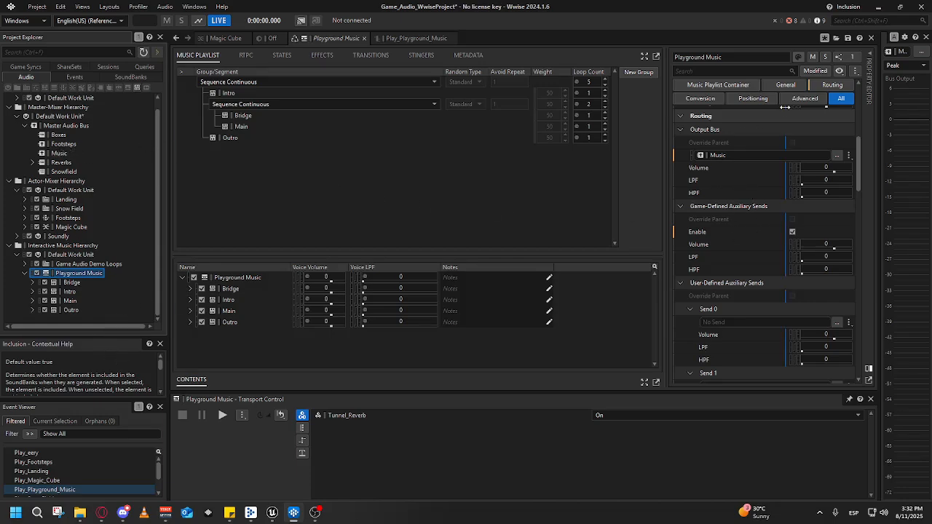
scroll(750, 197, "down", 5)
scroll(764, 191, "up", 7)
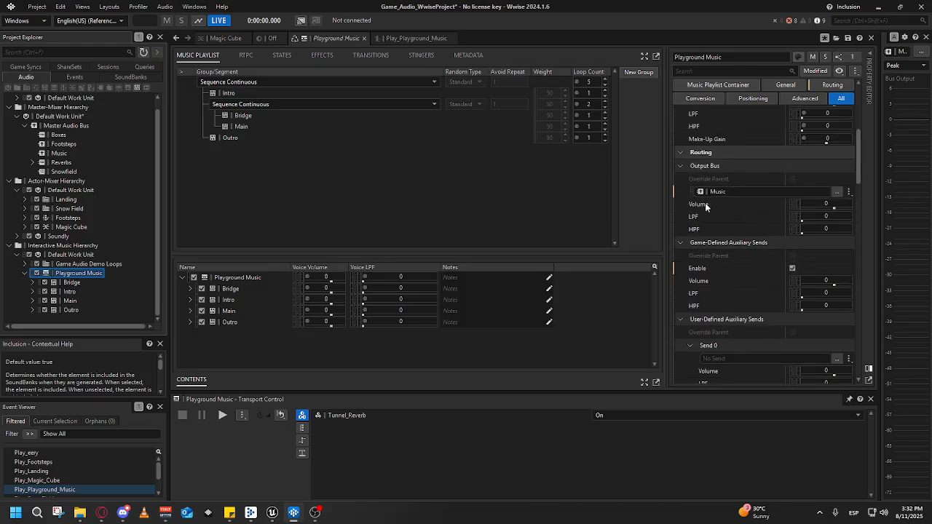
Expand the Reverbs bus and inspect the properties of its Main_Garage_Rev auxiliary bus
left_click(56, 163)
left_click(35, 163)
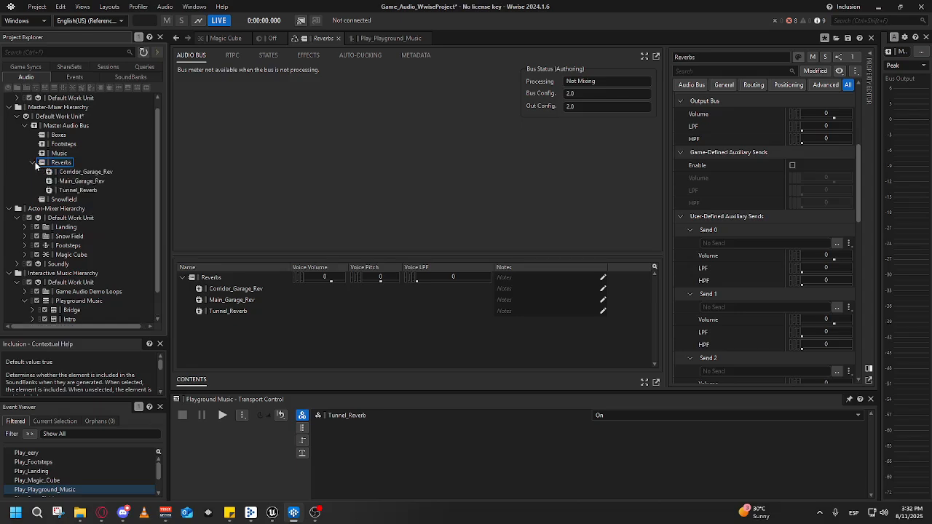
left_click(70, 173)
left_click(75, 181)
scroll(758, 248, "down", 3)
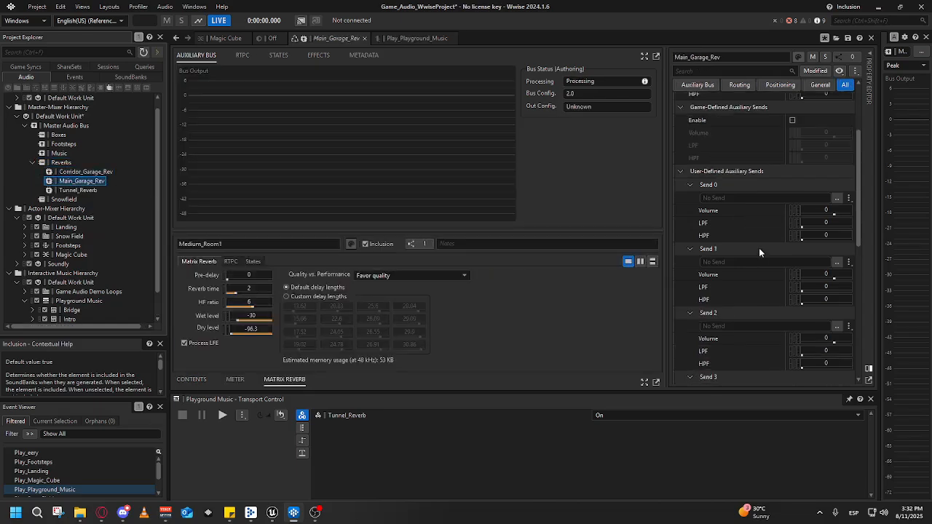
scroll(778, 268, "up", 4)
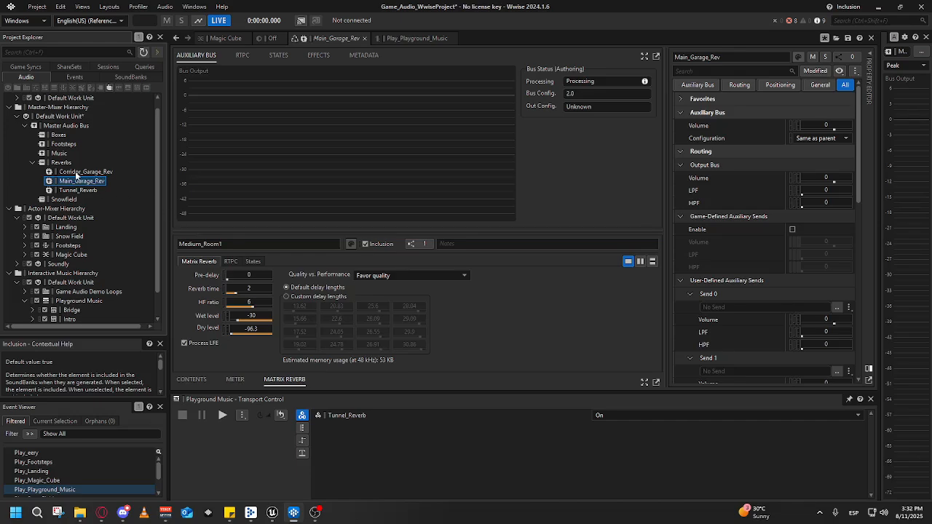
Review the Music bus properties, from its output volume to its user-defined auxiliary sends
left_click(56, 154)
scroll(810, 272, "down", 10)
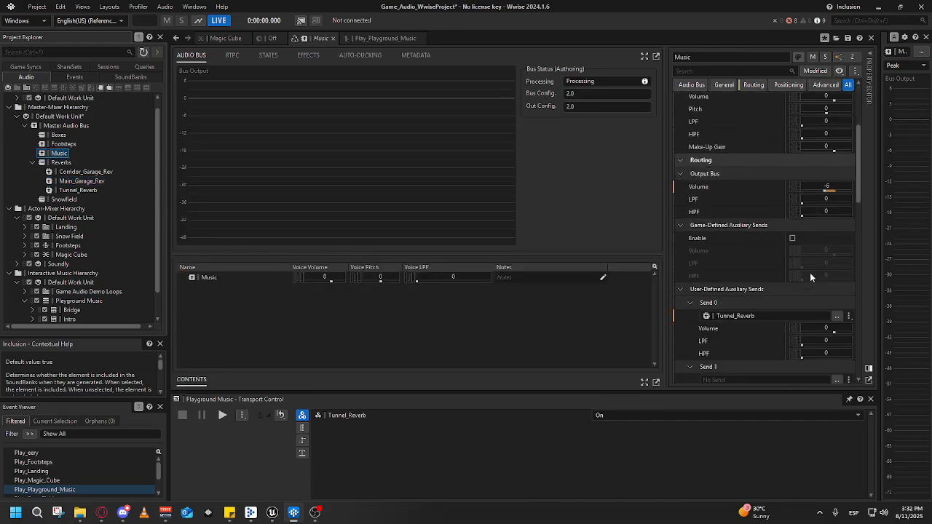
scroll(813, 291, "up", 9)
scroll(813, 292, "up", 1)
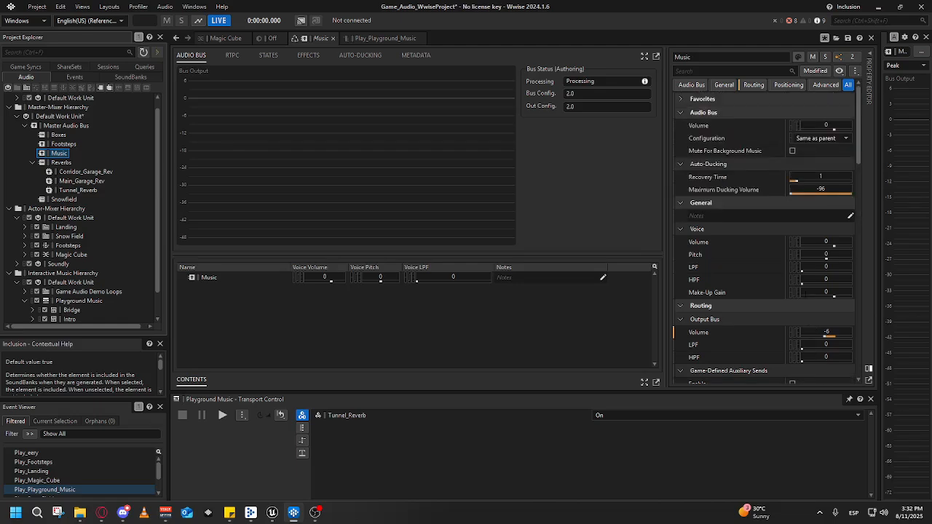
scroll(779, 281, "down", 7)
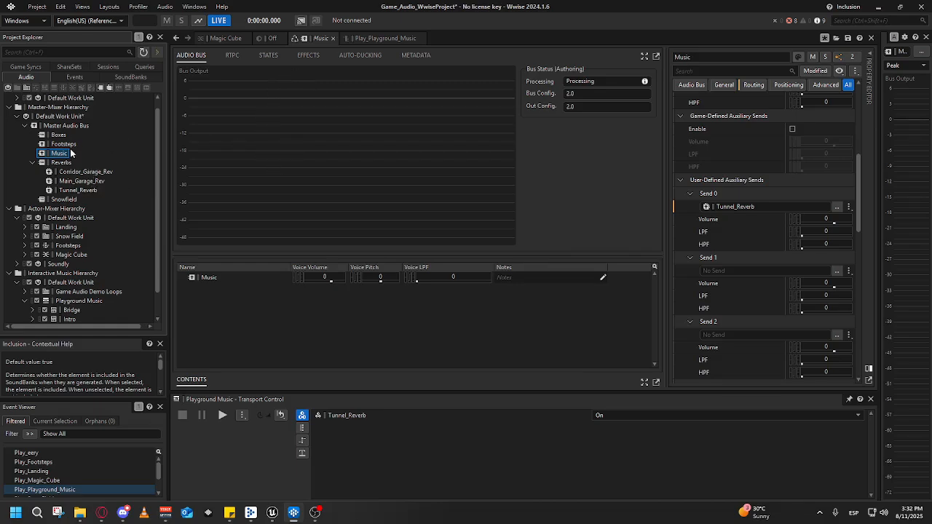
Check the state settings of the Tunnel_Reverb auxiliary bus and collapse the Reverbs bus
left_click(79, 190)
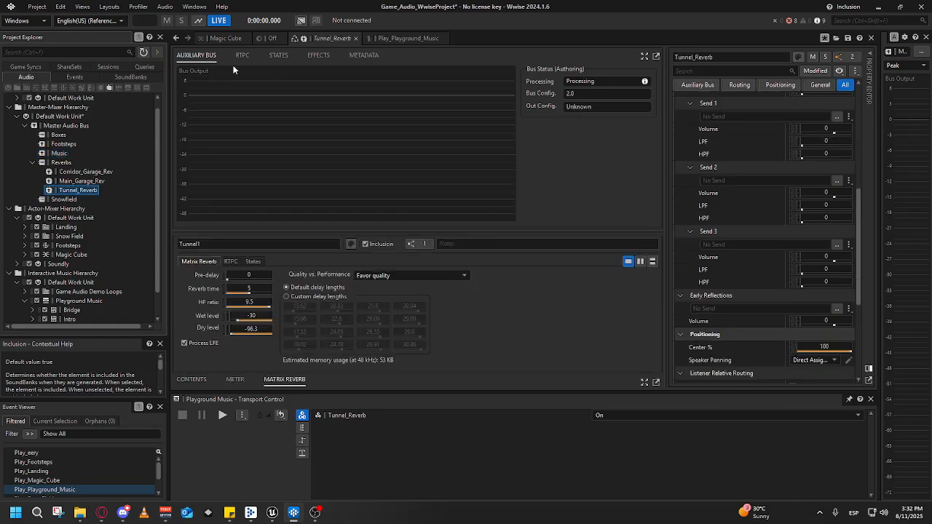
left_click(278, 55)
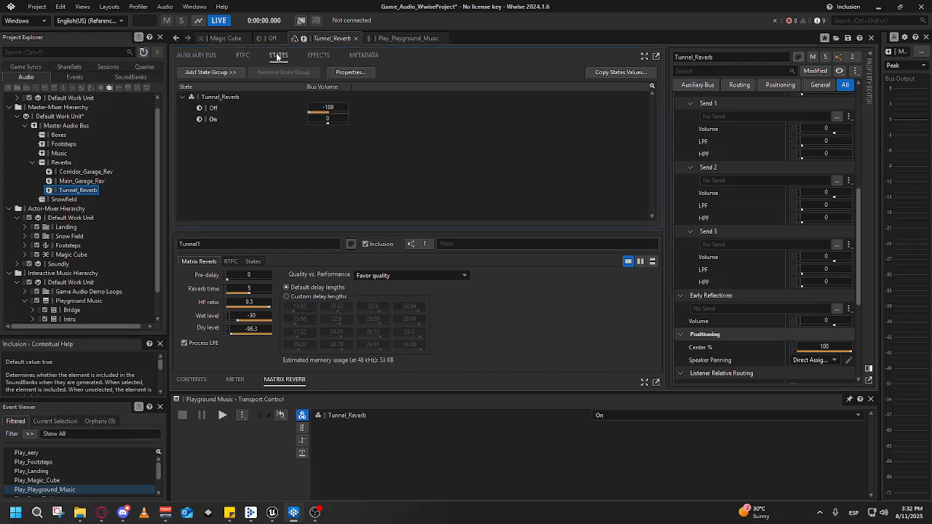
left_click(42, 163)
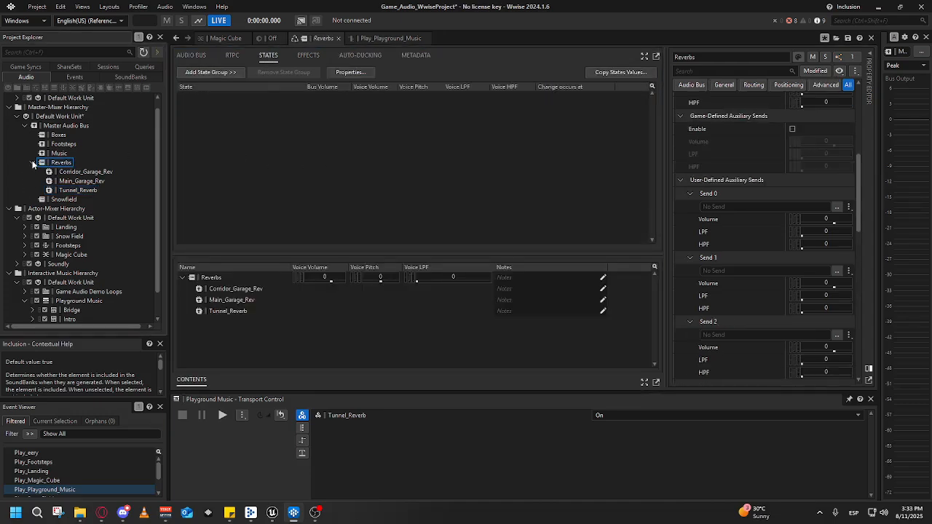
left_click(33, 163)
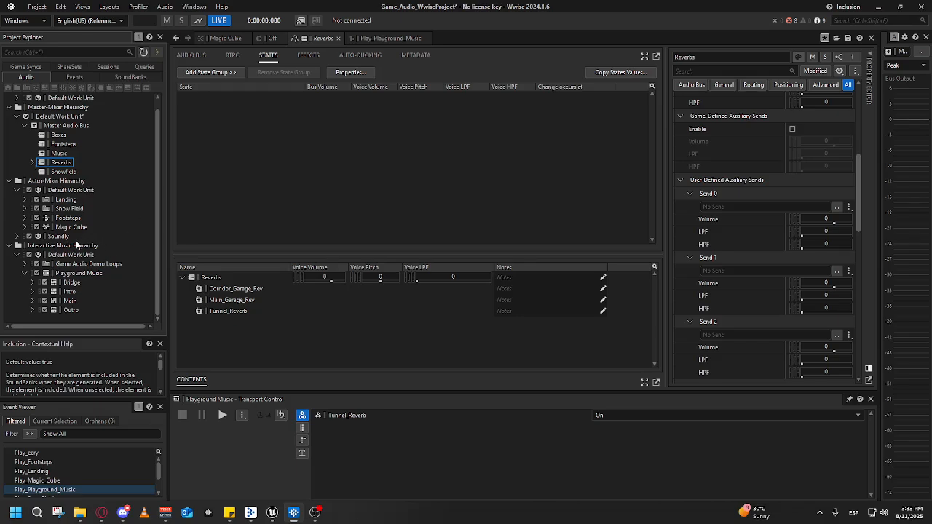
Keep game-defined auxiliary sends enabled on the Playground Music container and save the Wwise project
left_click(66, 275)
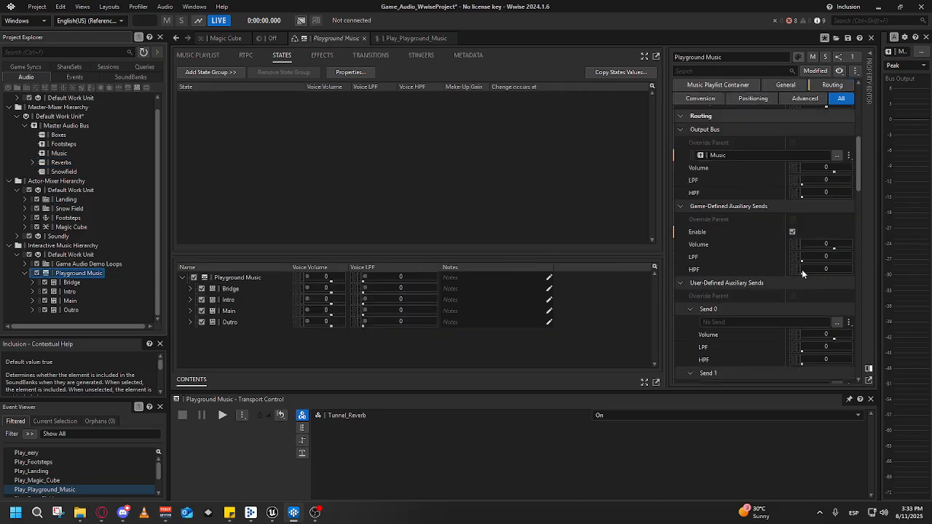
scroll(749, 274, "down", 5)
scroll(781, 304, "up", 6)
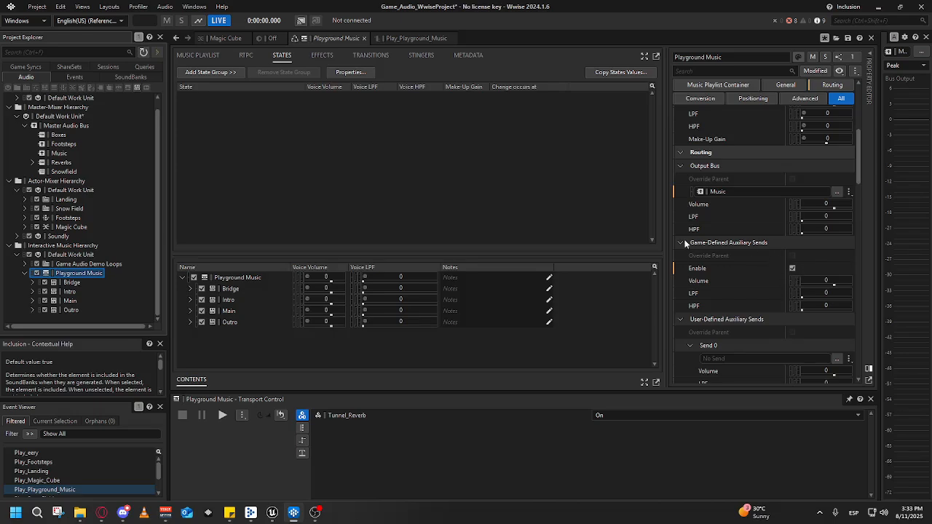
left_click(791, 267)
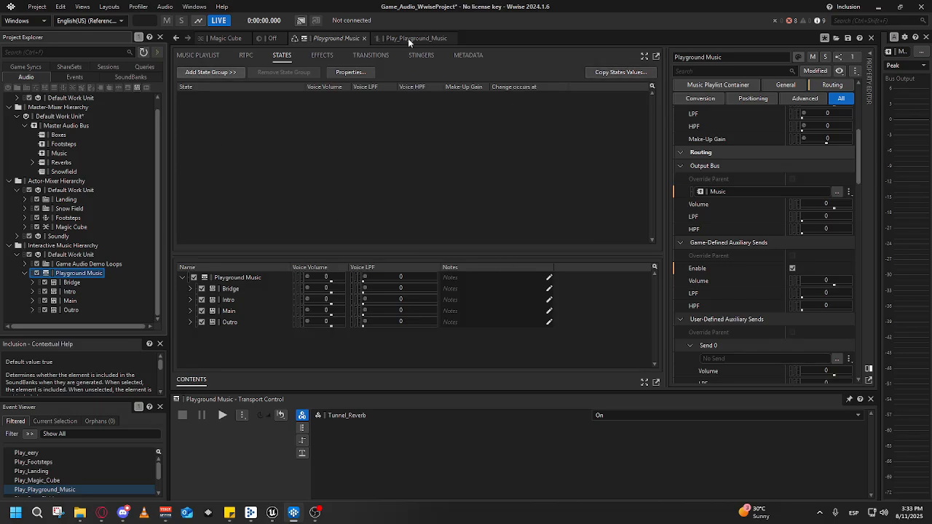
key("ctrl+s")
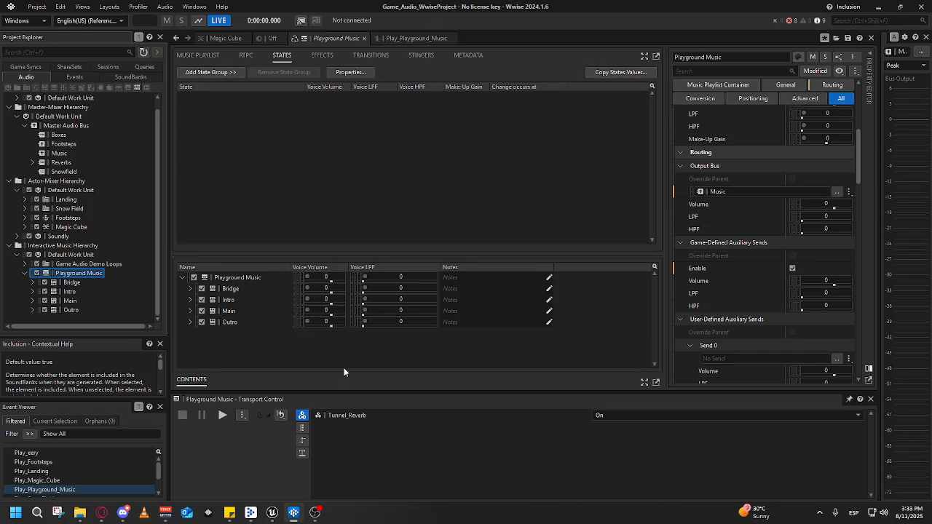
Switch to Unreal Editor and open the BP_AKEvent_Play blueprint from ClassAssets to examine its Event to Play variable
mouse_move(315, 512)
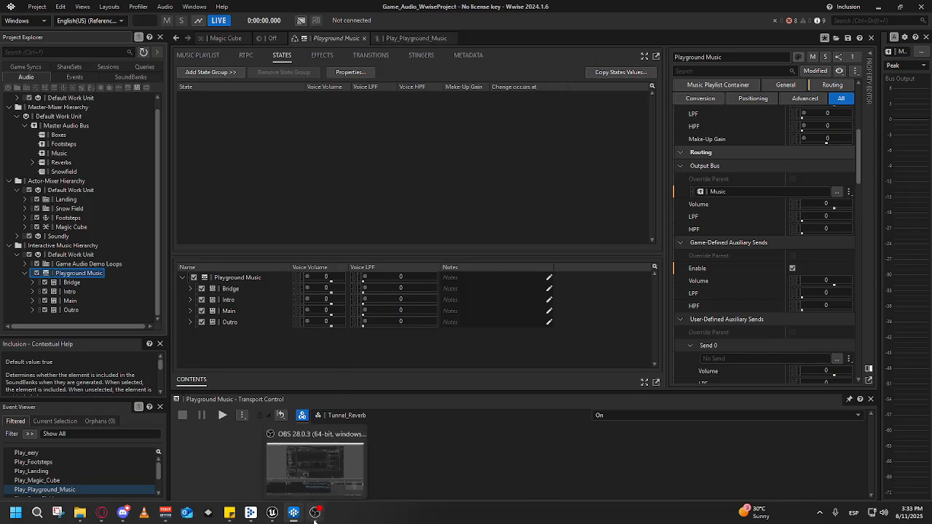
left_click(272, 512)
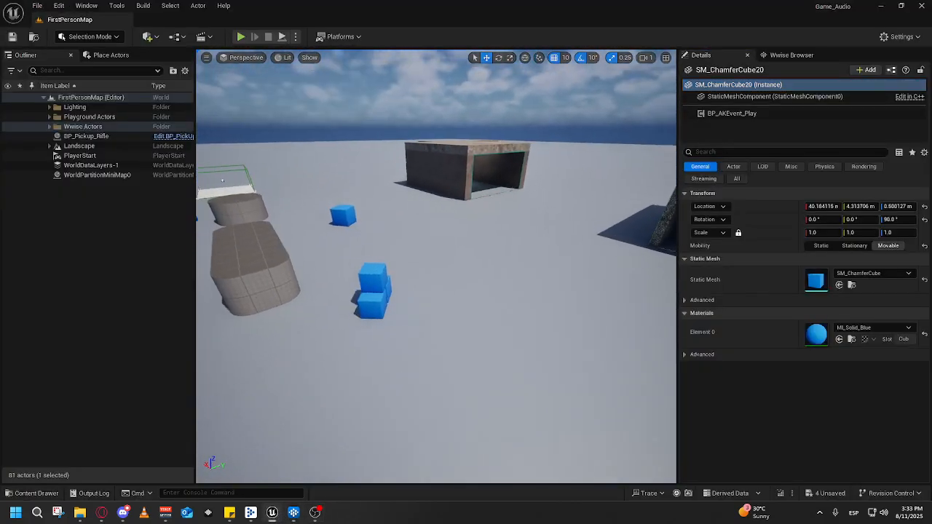
left_click_drag(465, 271, 524, 251)
left_click(30, 497)
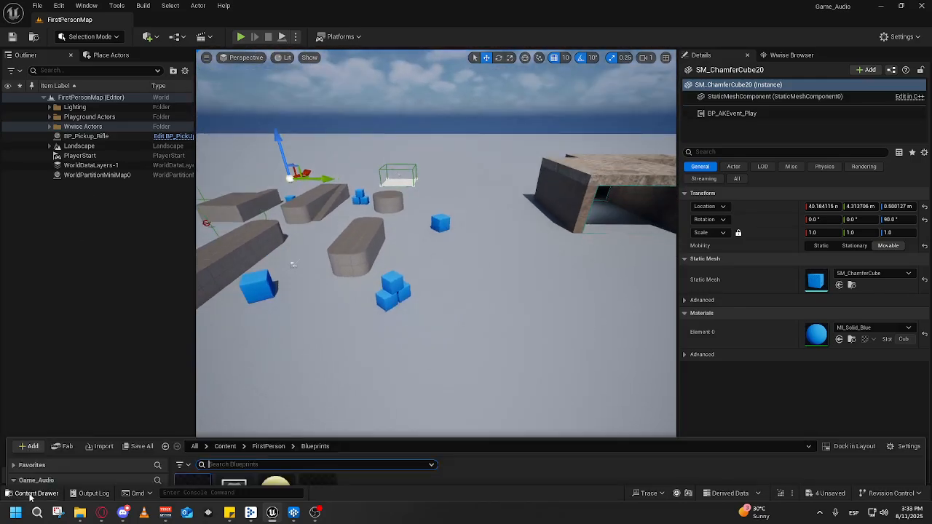
left_click(232, 290)
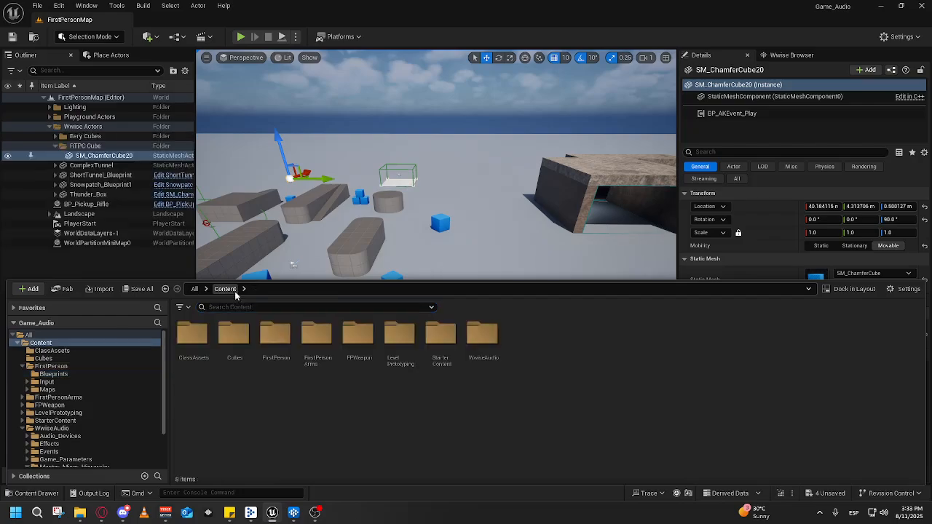
double_click(193, 334)
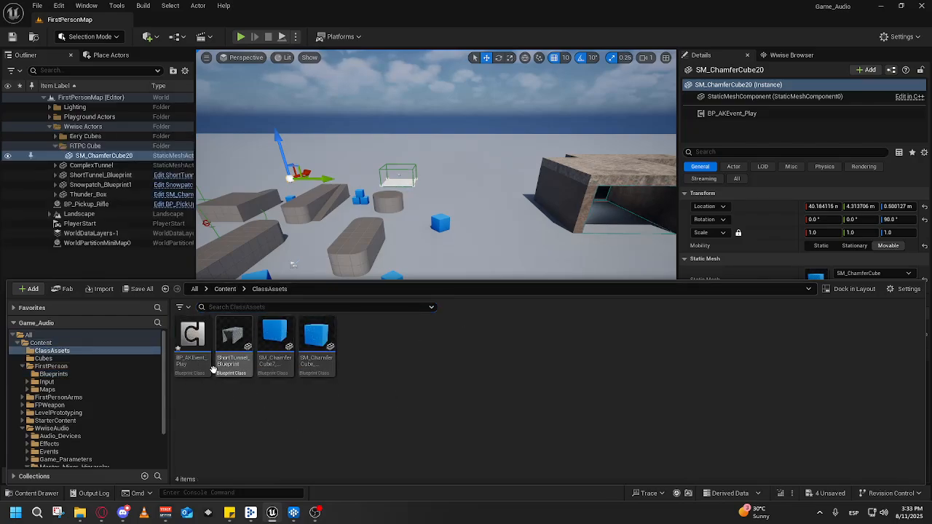
double_click(193, 346)
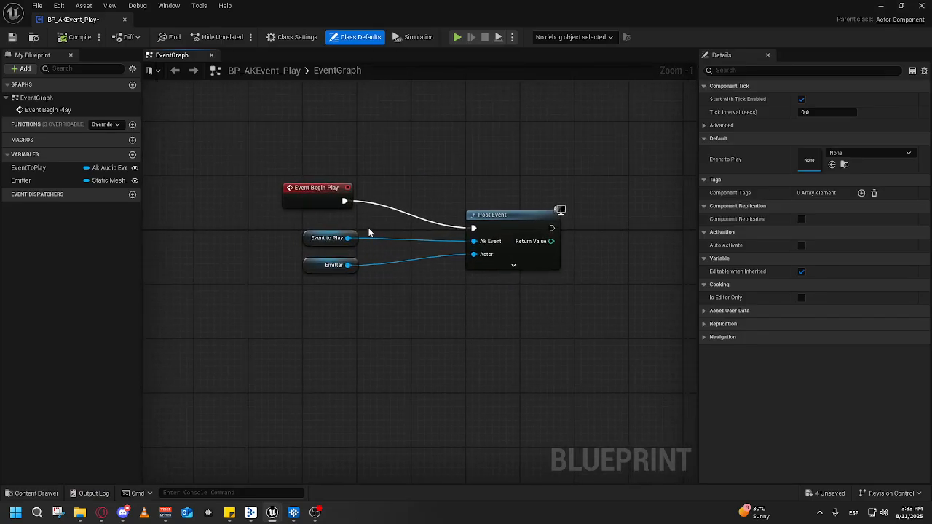
left_click(312, 238)
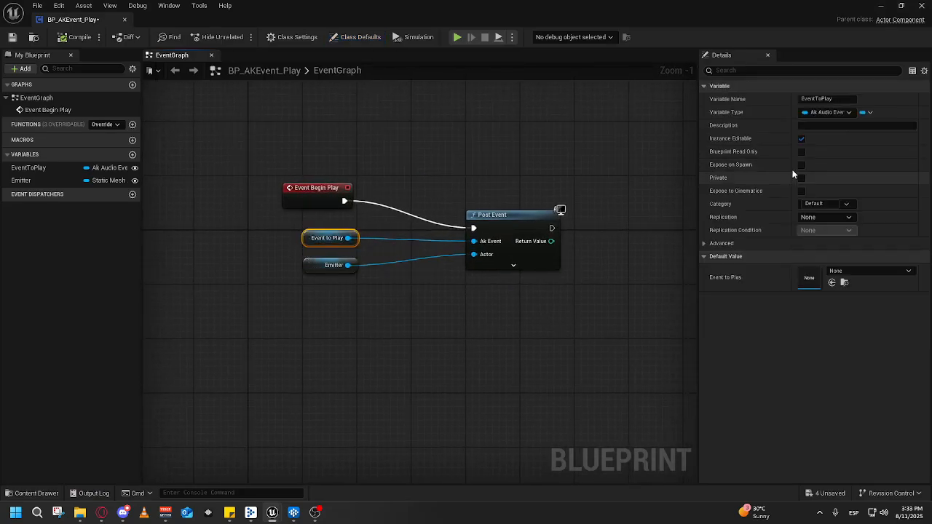
left_click(880, 5)
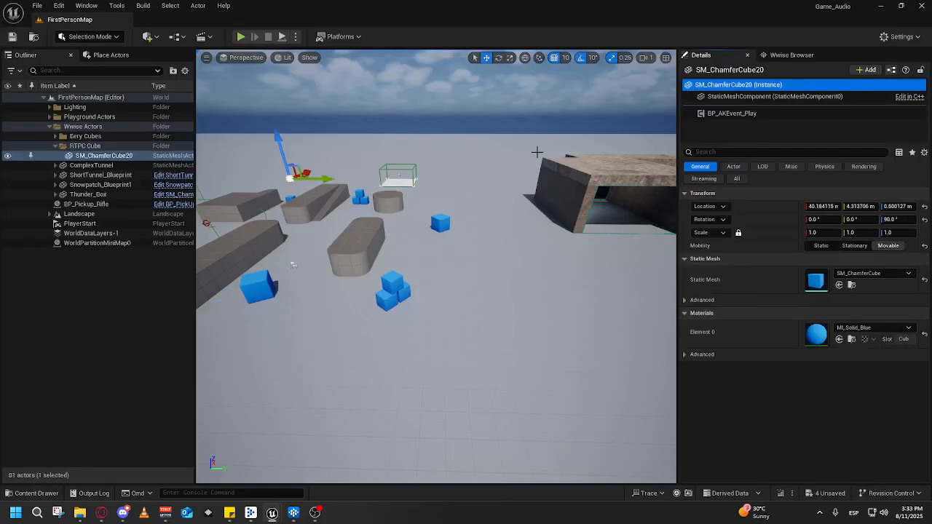
Examine the Event to Play choices and Emitter setting of the BP_AKEvent_Play component on SM_ChamferCube20
key("w")
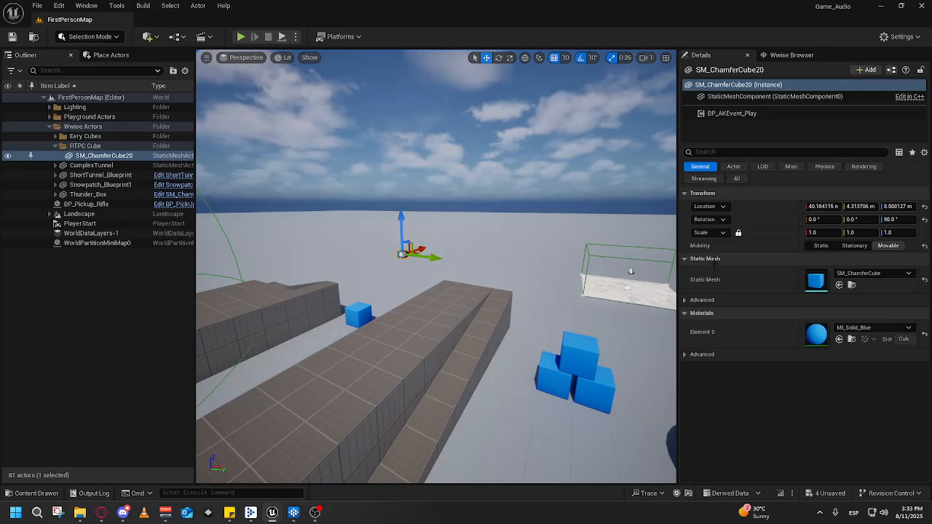
left_click(84, 156)
left_click(733, 114)
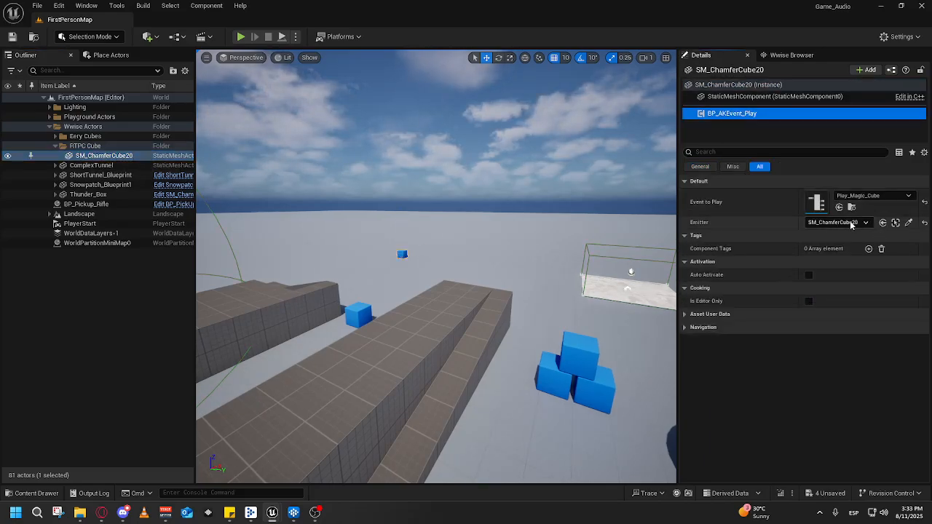
left_click(876, 196)
scroll(851, 368, "down", 1)
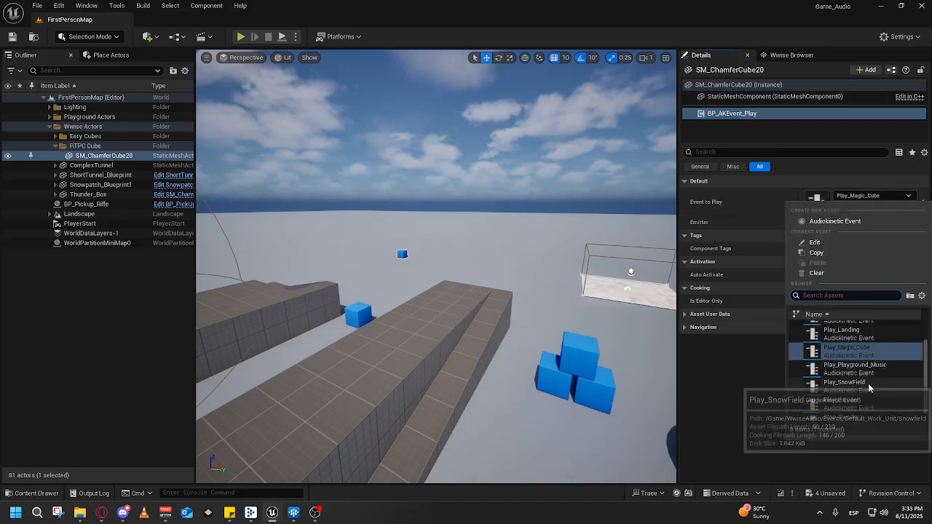
left_click(841, 182)
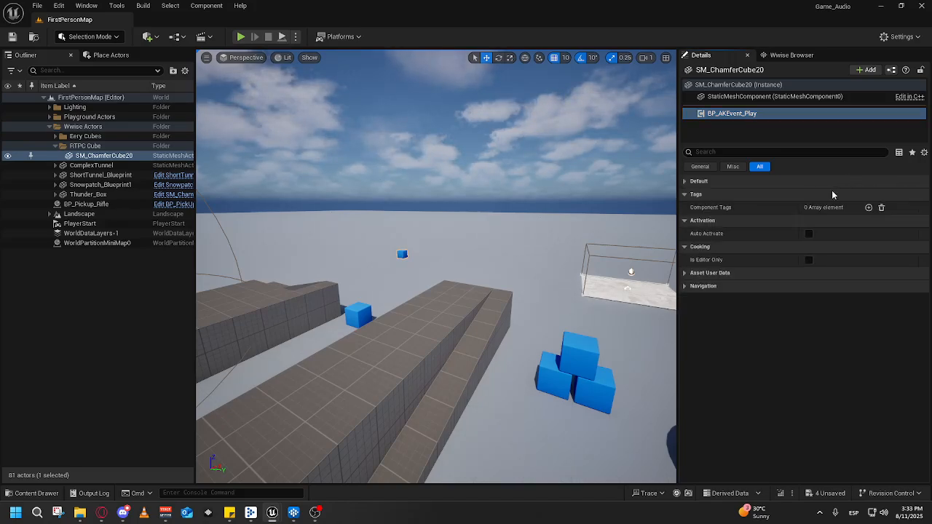
left_click(791, 54)
left_click(701, 54)
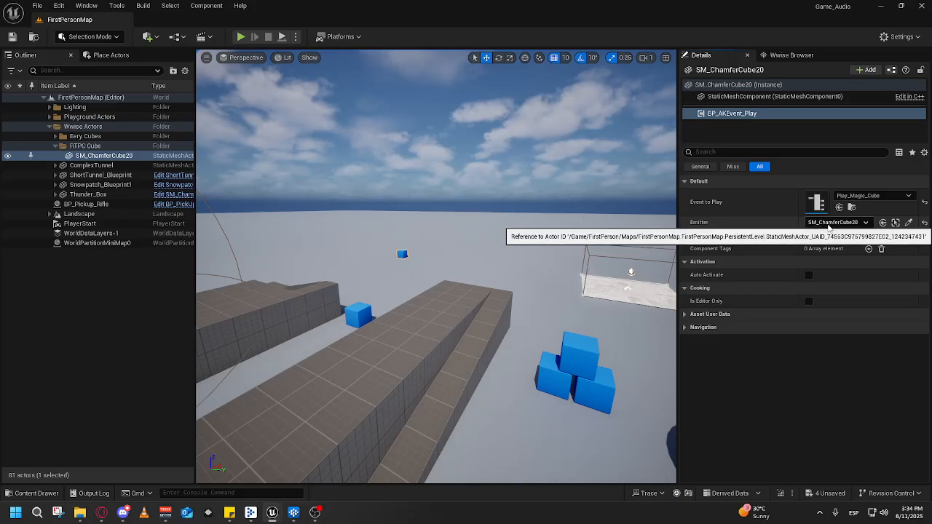
Open the BP_FirstPersonCharacter blueprint from the FirstPerson Blueprints folder
left_click_drag(468, 234, 568, 265)
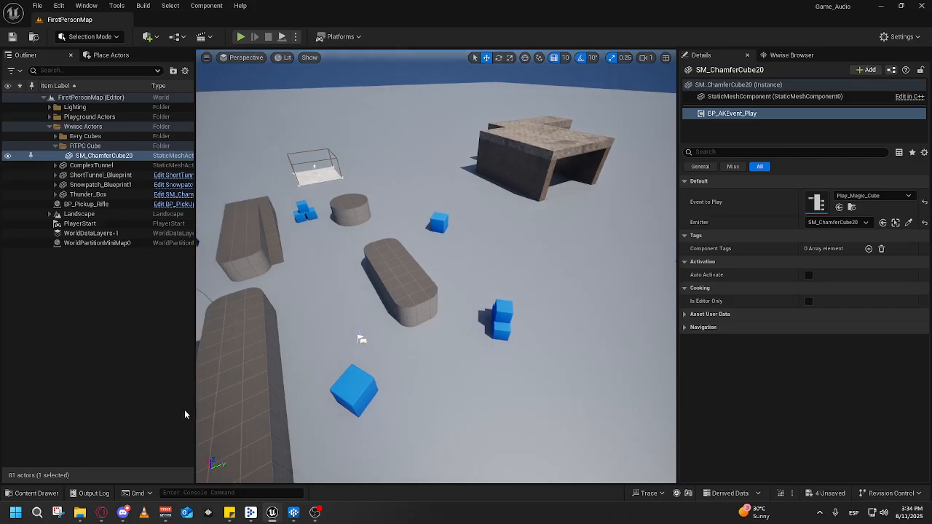
left_click(33, 493)
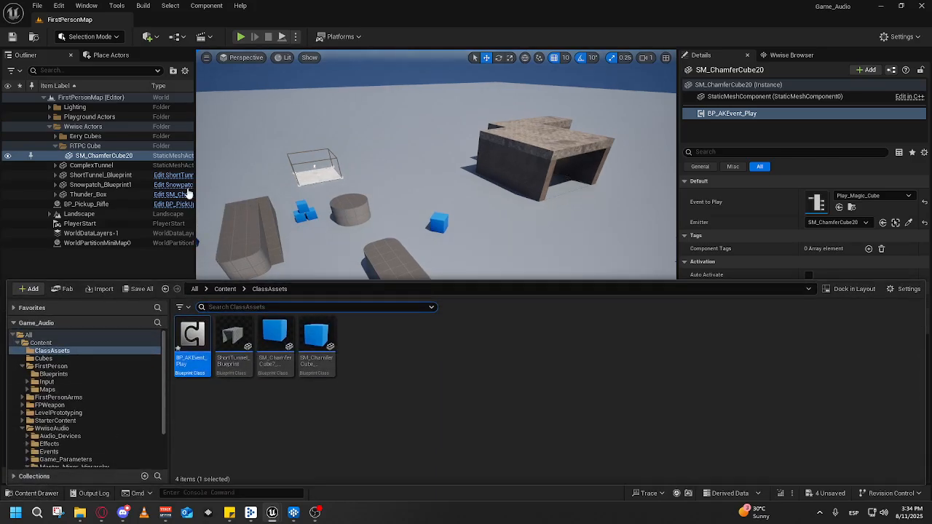
left_click(223, 289)
left_click_drag(393, 196, 400, 248)
left_click(33, 492)
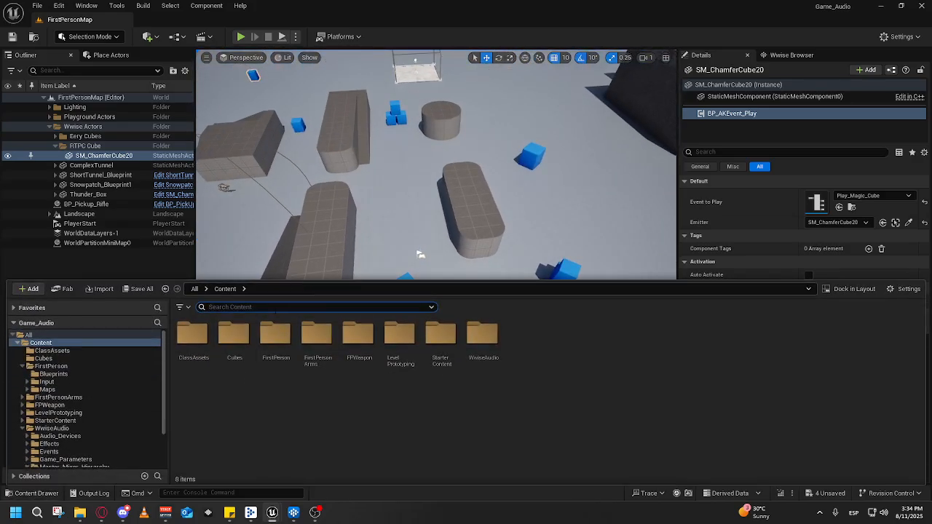
double_click(276, 337)
double_click(193, 336)
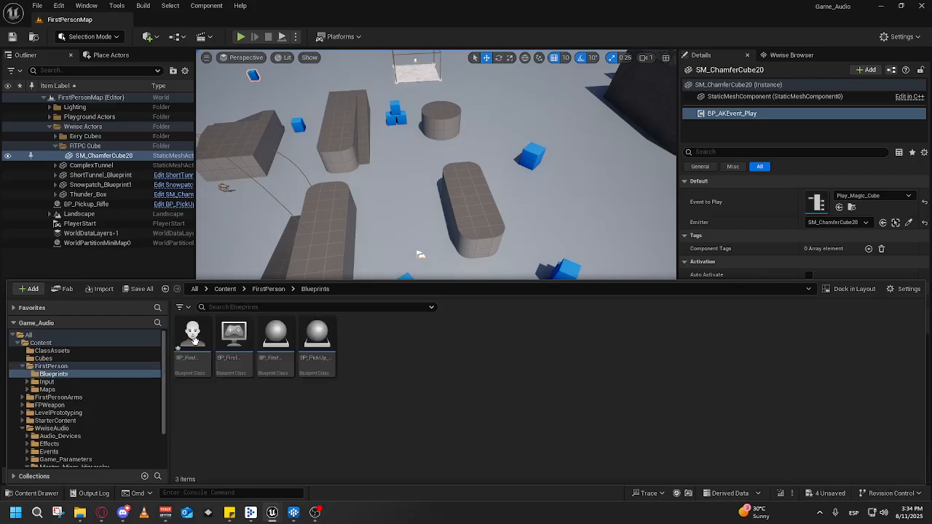
double_click(193, 336)
Add an Event BeginPlay node in the empty graph area between the IA_Sprint and IA_Move events
left_click_drag(486, 200, 312, 104)
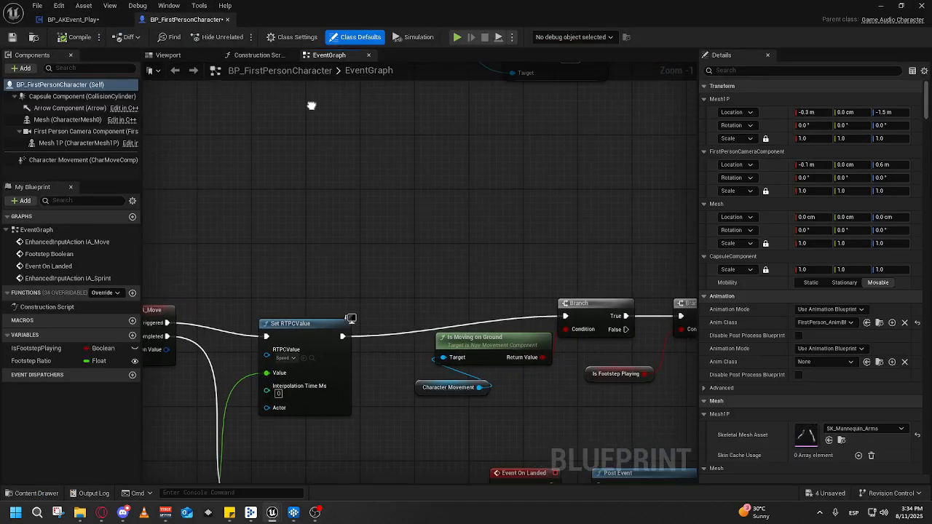
scroll(463, 220, "down", 6)
left_click_drag(550, 222, 516, 288)
left_click_drag(499, 278, 512, 194)
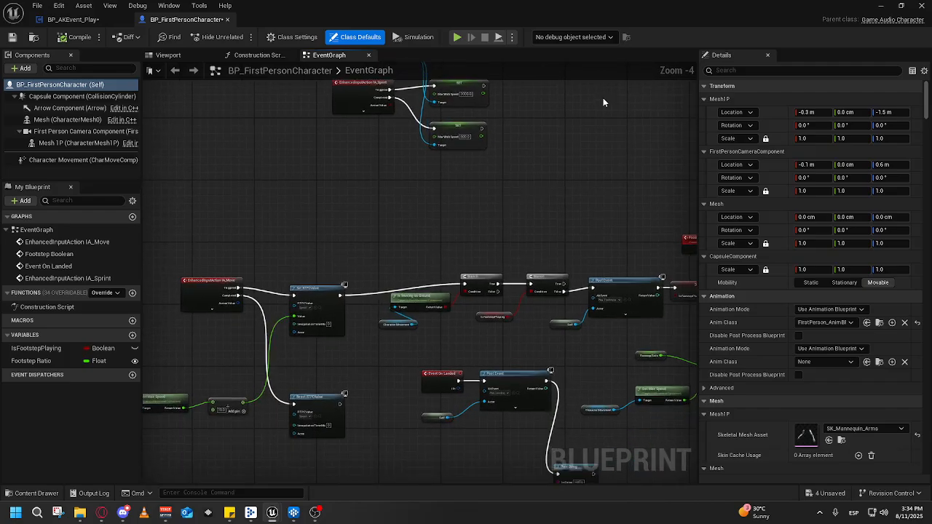
left_click_drag(506, 230, 632, 275)
left_click_drag(383, 195, 343, 252)
right_click(286, 280)
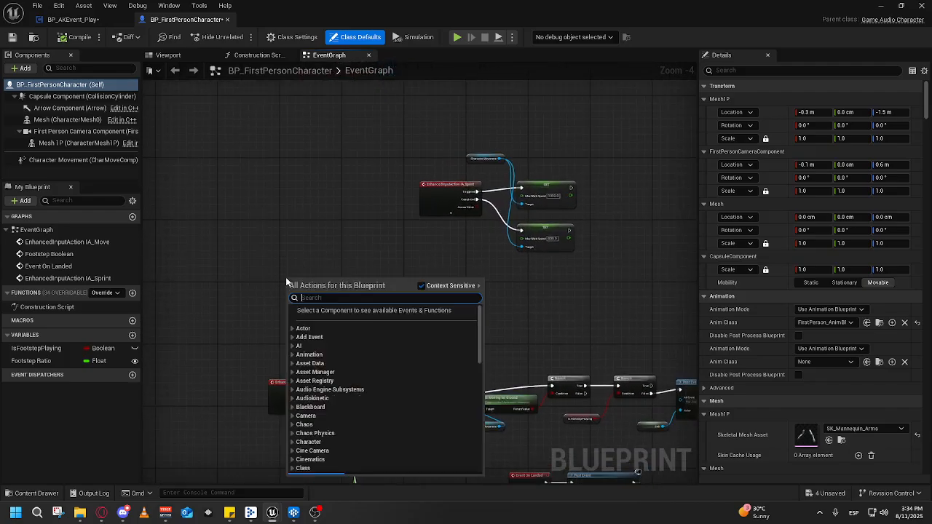
type("event")
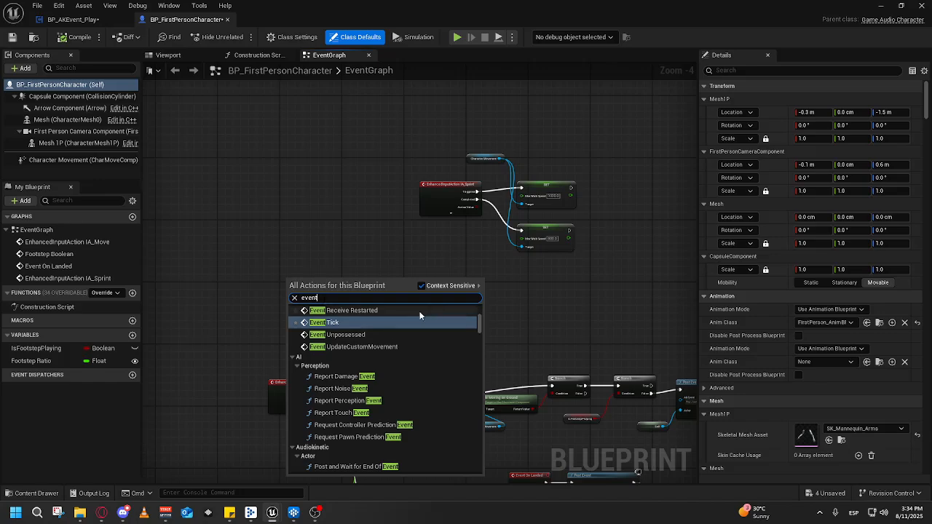
scroll(418, 338, "up", 1)
scroll(394, 356, "up", 4)
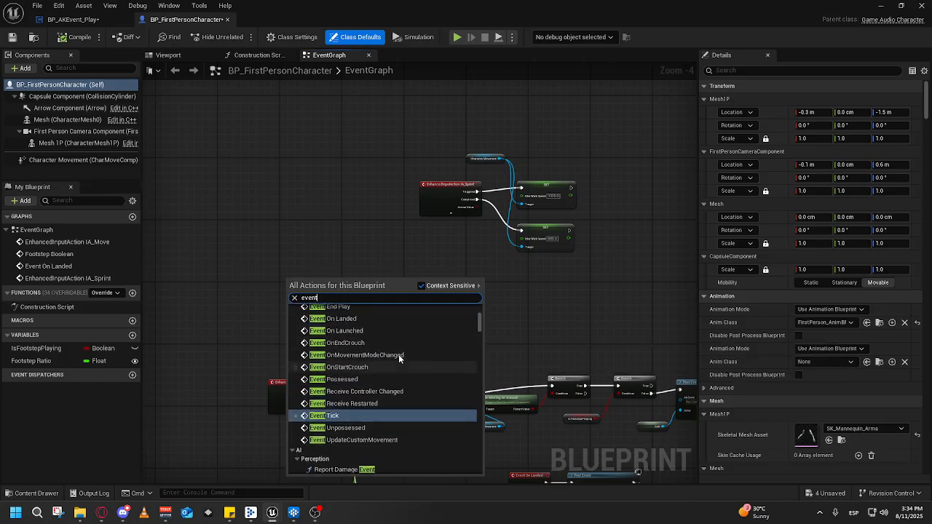
left_click(354, 343)
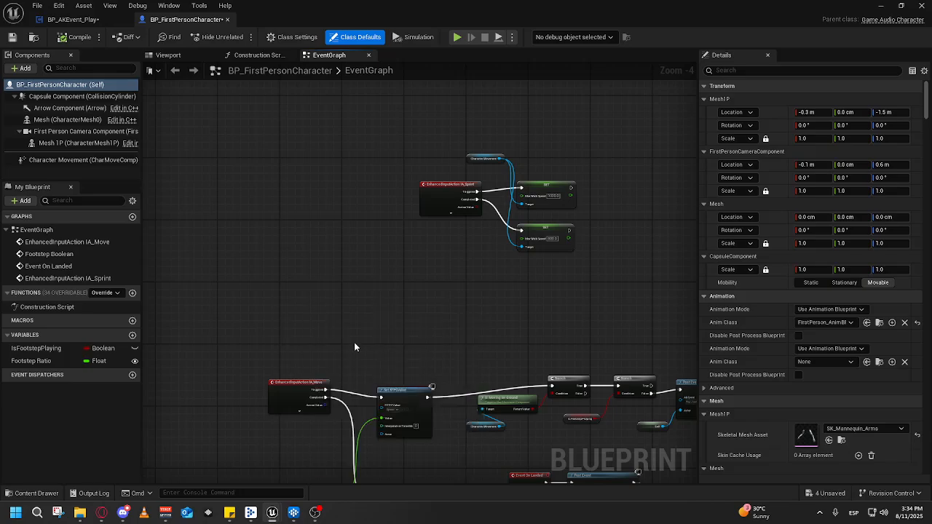
Connect a Wwise Post Event node to Event BeginPlay and set its Ak Event to Play_Playground_Music
scroll(373, 319, "up", 4)
left_click_drag(348, 309, 455, 307)
type("post")
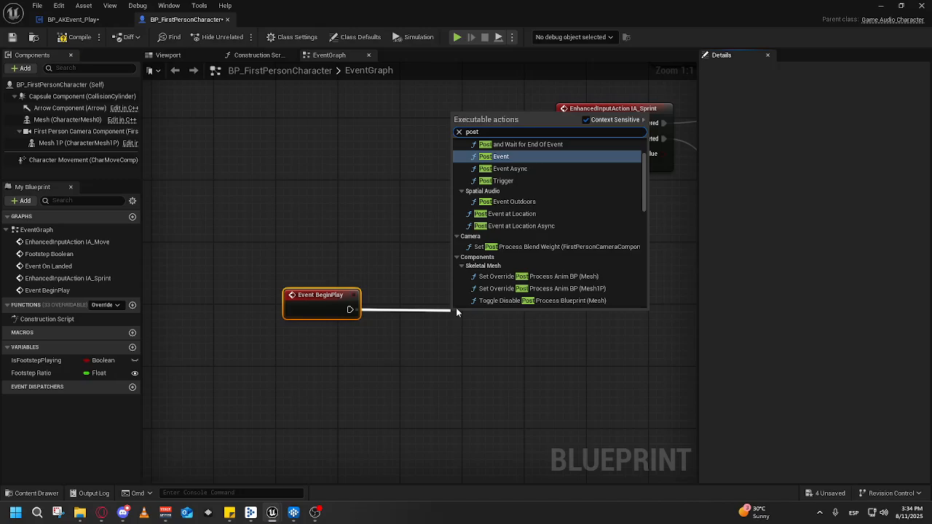
left_click(496, 158)
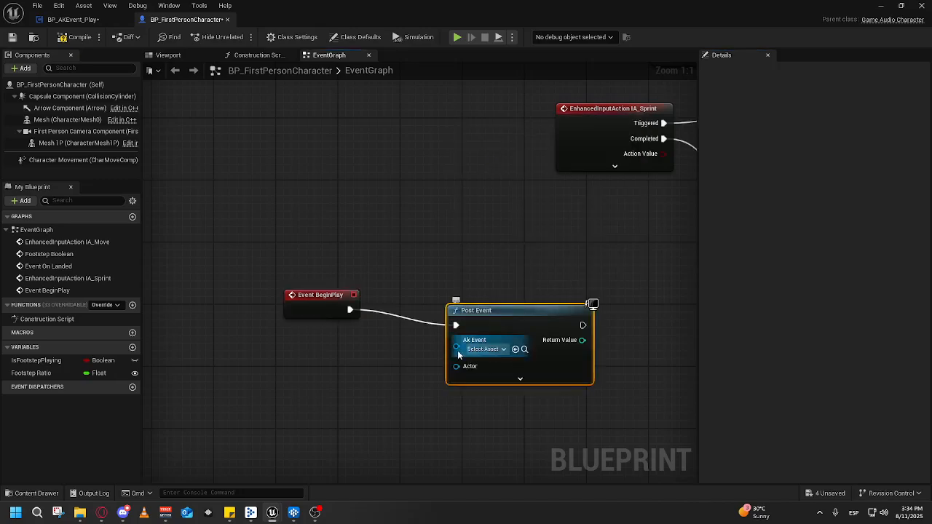
left_click(486, 349)
scroll(554, 320, "down", 1)
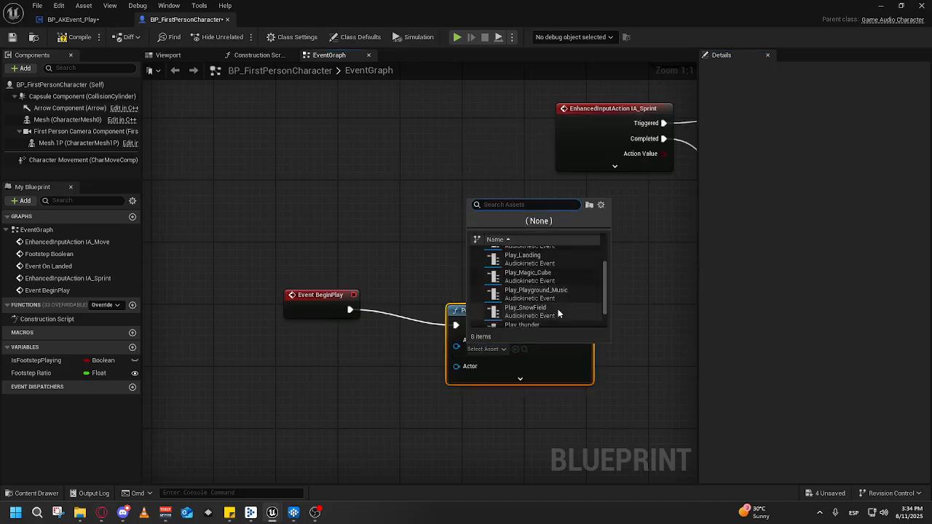
left_click(558, 309)
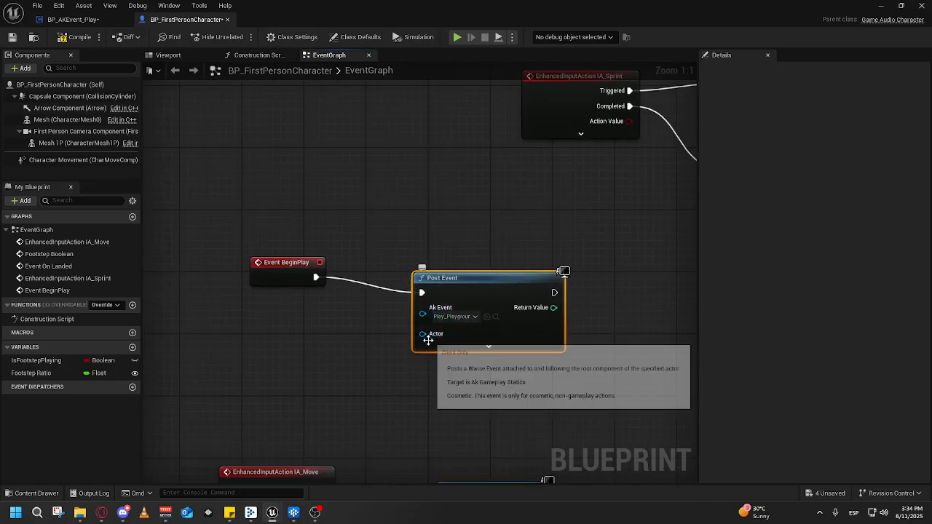
Connect a reference to self to the Post Event node's Actor input and save the character blueprint
left_click_drag(422, 334, 346, 352)
type("self")
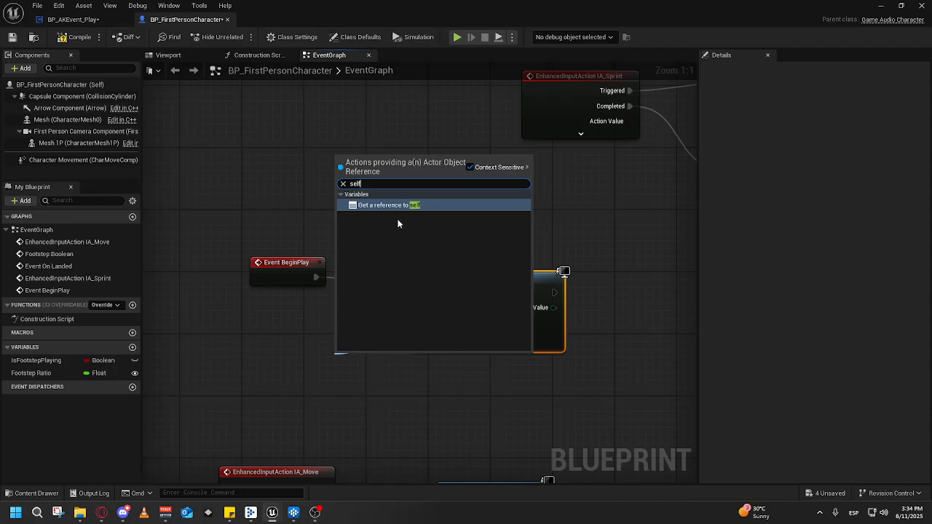
left_click(402, 207)
key("ctrl+s")
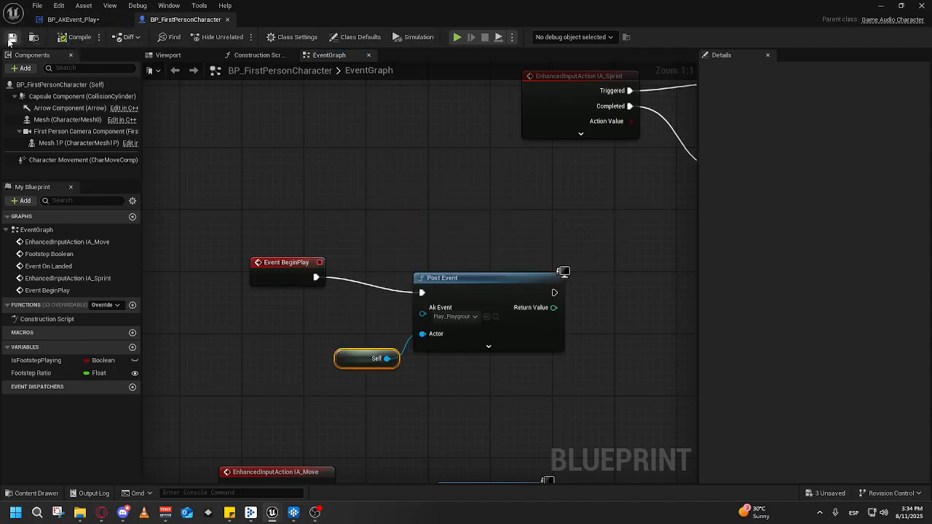
Play the level in the editor and walk through the stone tunnel to check the music and its reverb
left_click(881, 9)
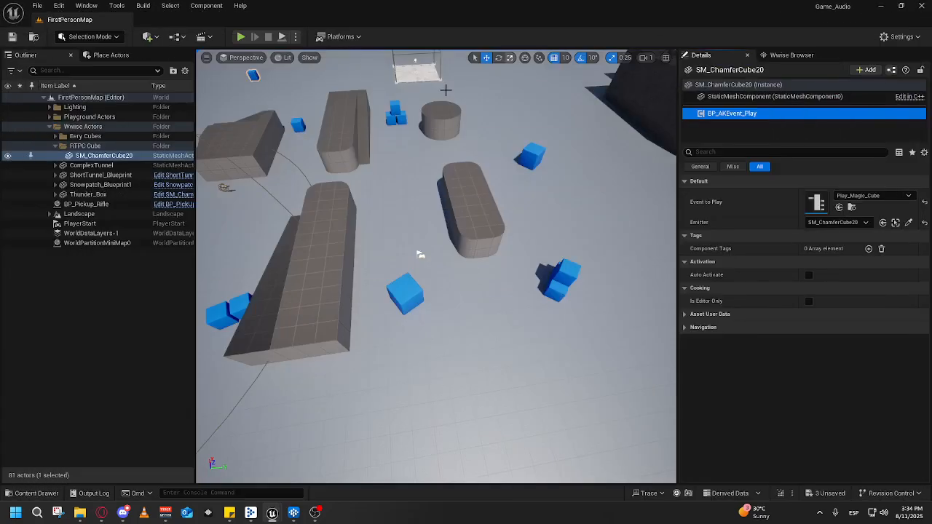
left_click(240, 36)
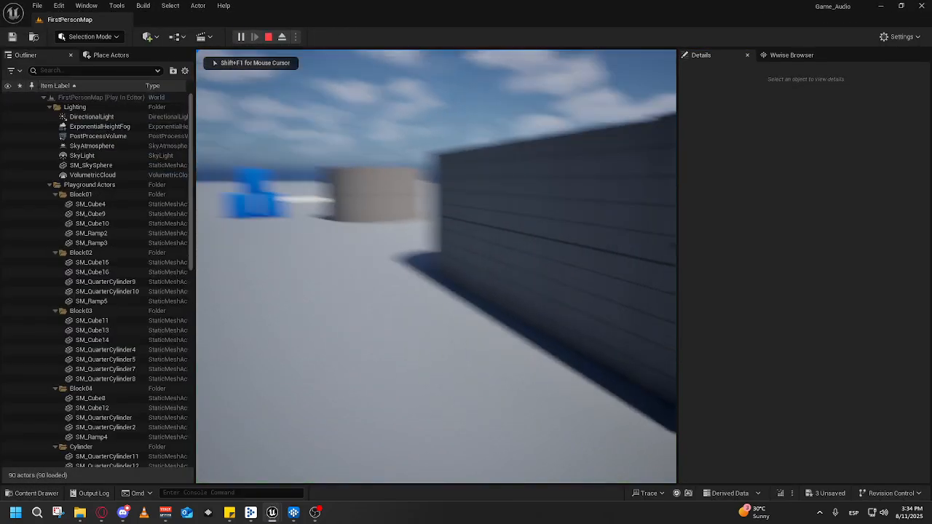
key("w")
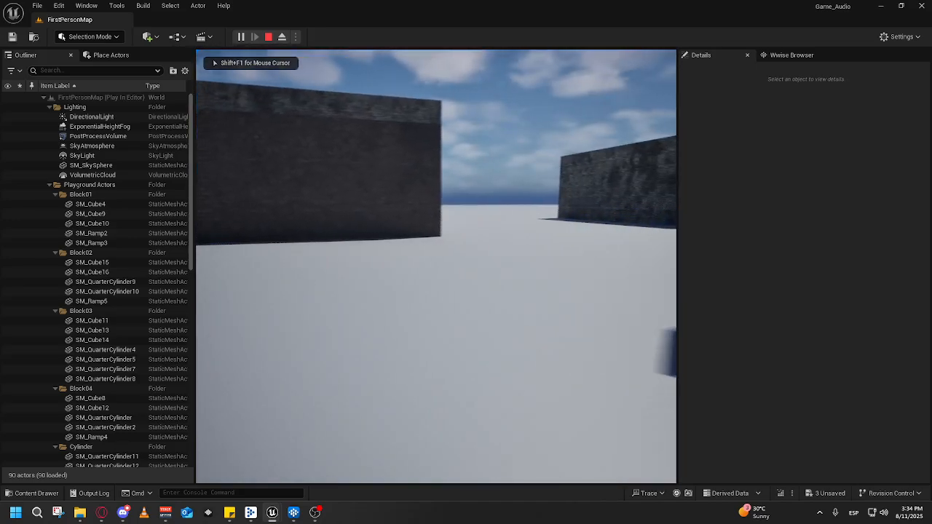
key("w")
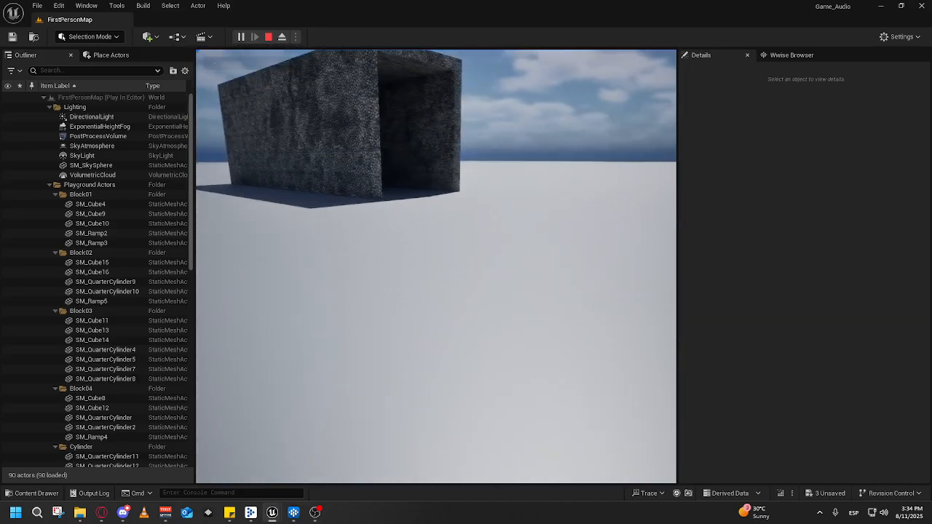
key("w")
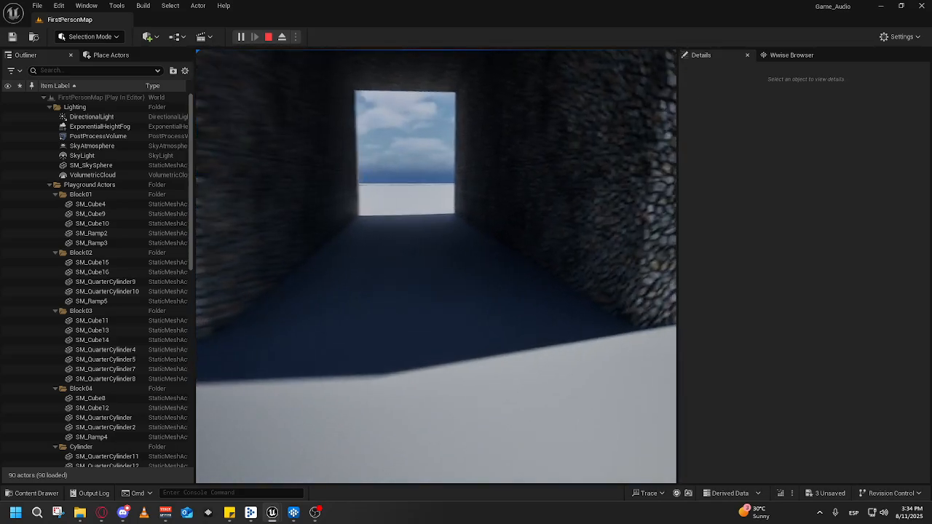
key("w")
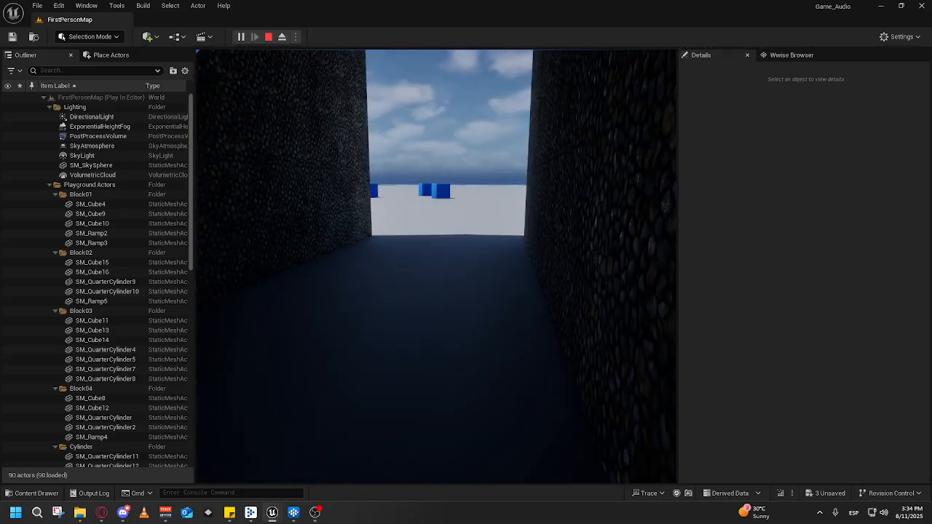
key("w")
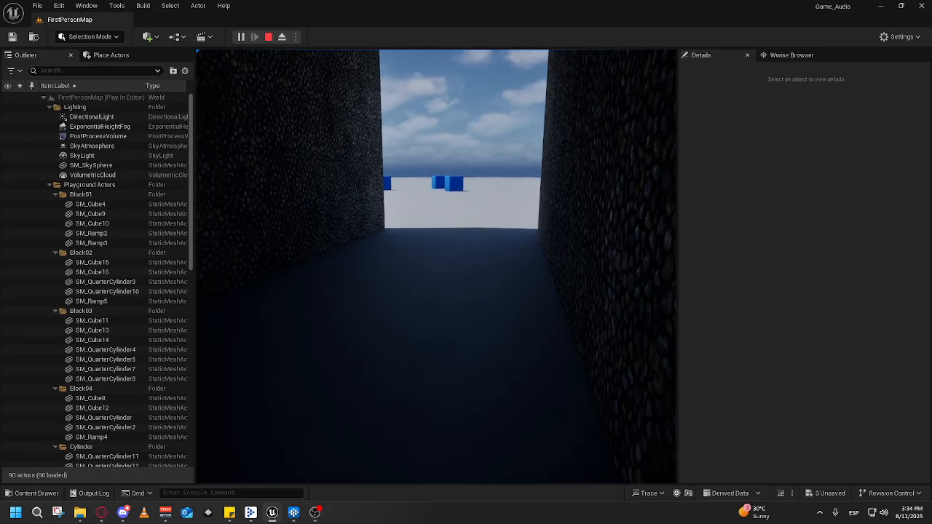
key("w")
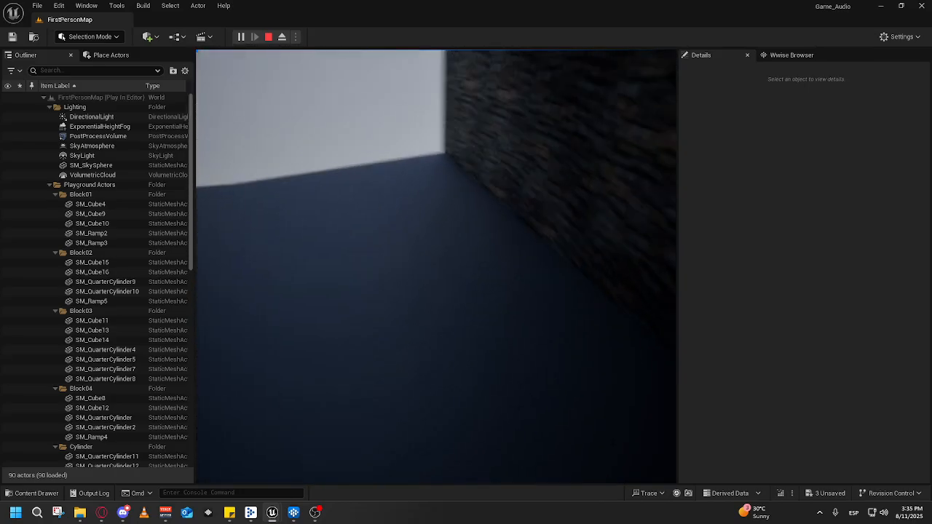
key("w")
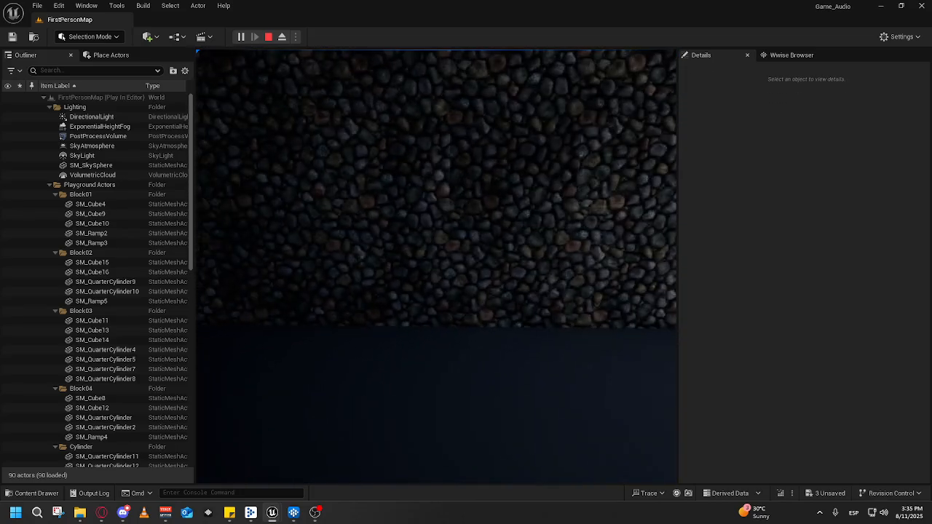
key("w")
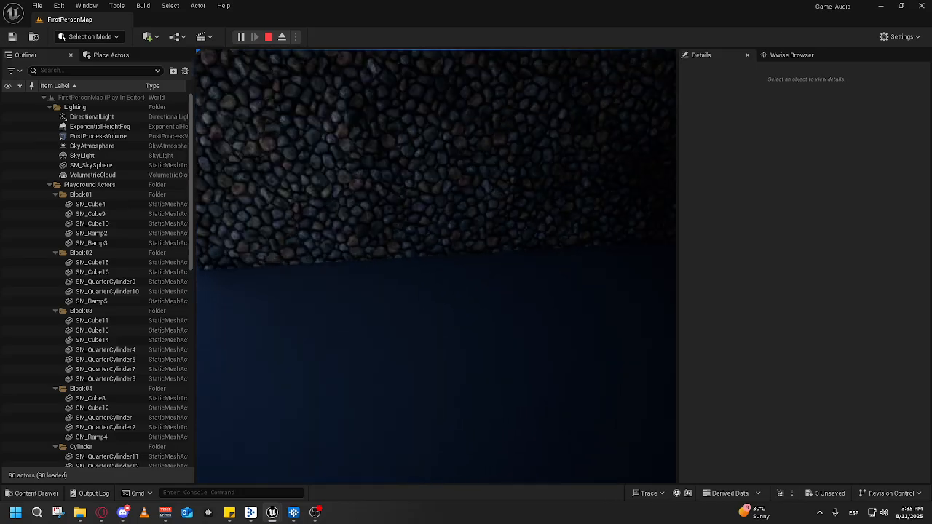
Walk on from the stone tunnel into the brick tunnel to listen there, and stop the play session
key("w")
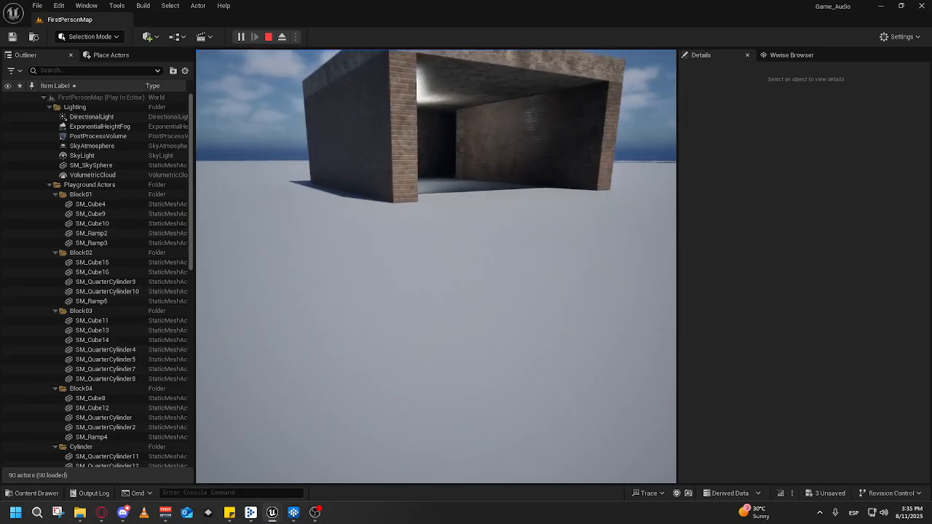
key("w")
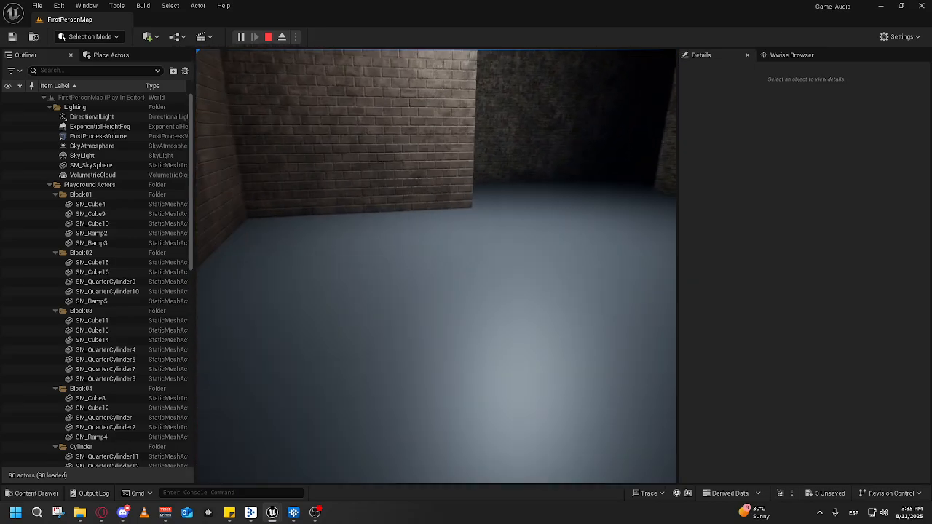
key("w")
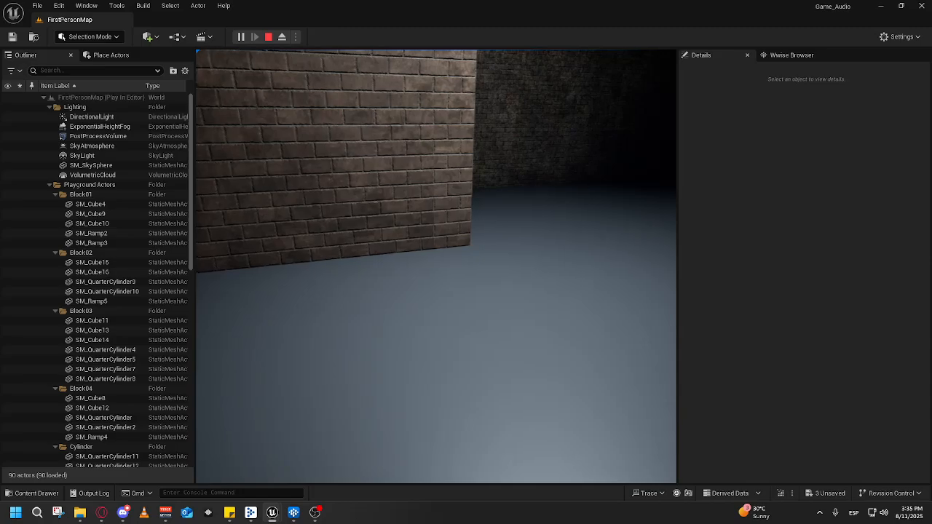
key("w")
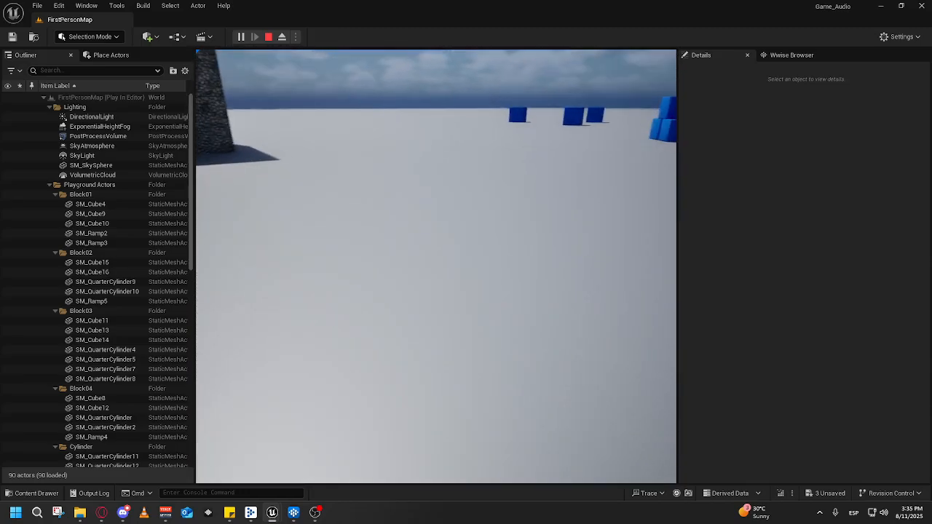
key("Escape")
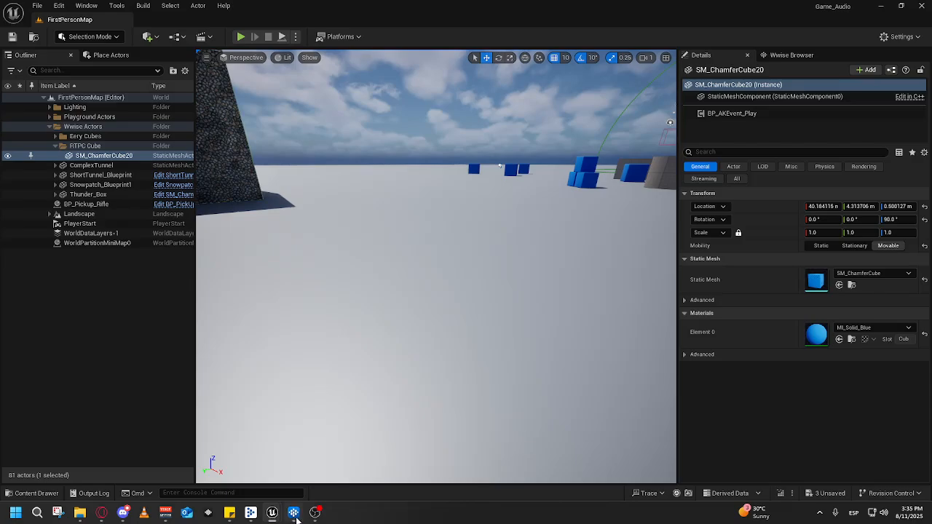
Switch to Wwise and regenerate the checked Main SoundBank for Windows in the SoundBank layout
left_click(294, 514)
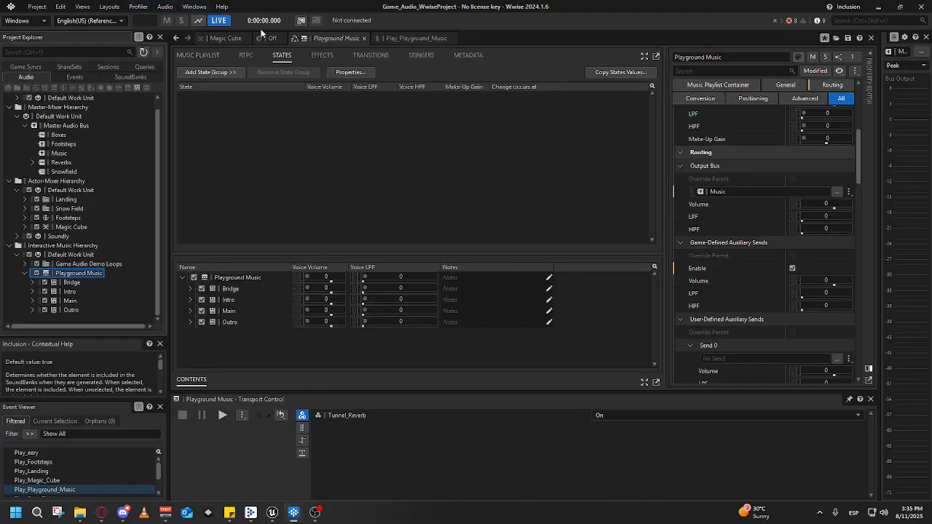
left_click(139, 6)
left_click(134, 42)
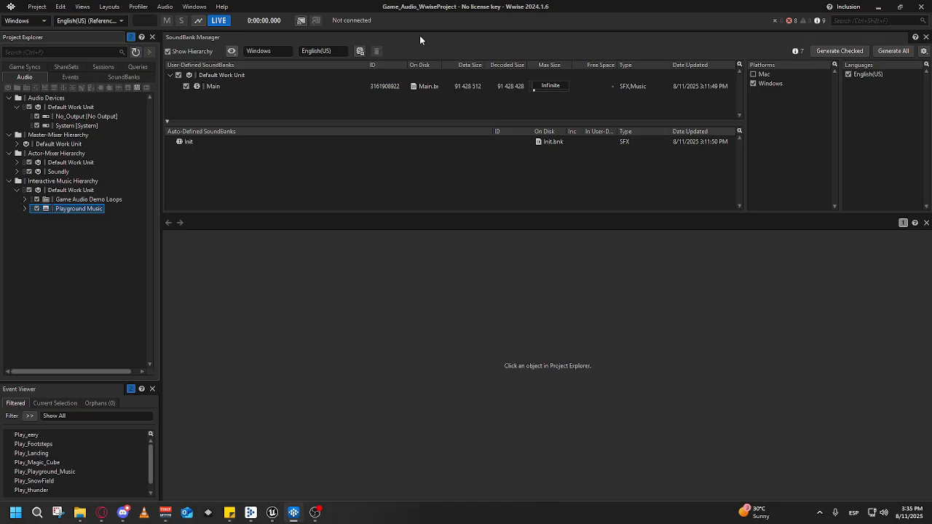
left_click(837, 51)
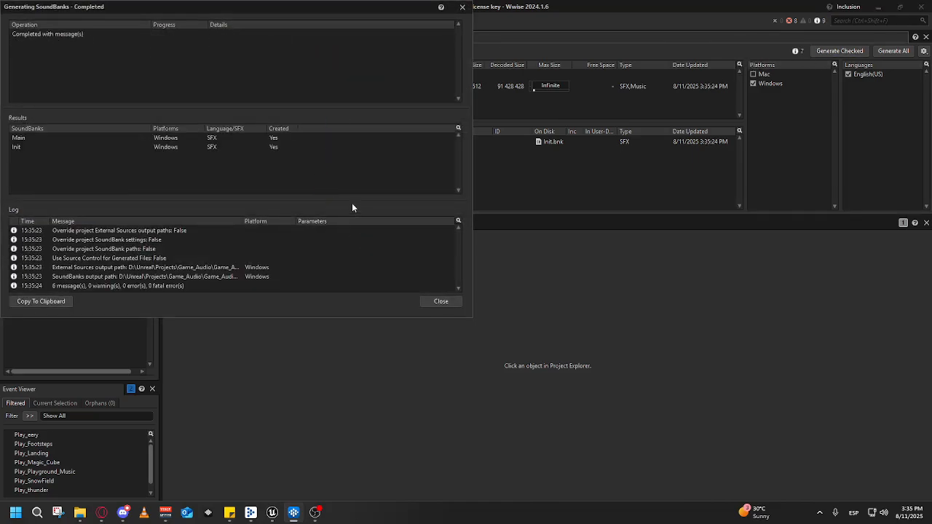
left_click(441, 302)
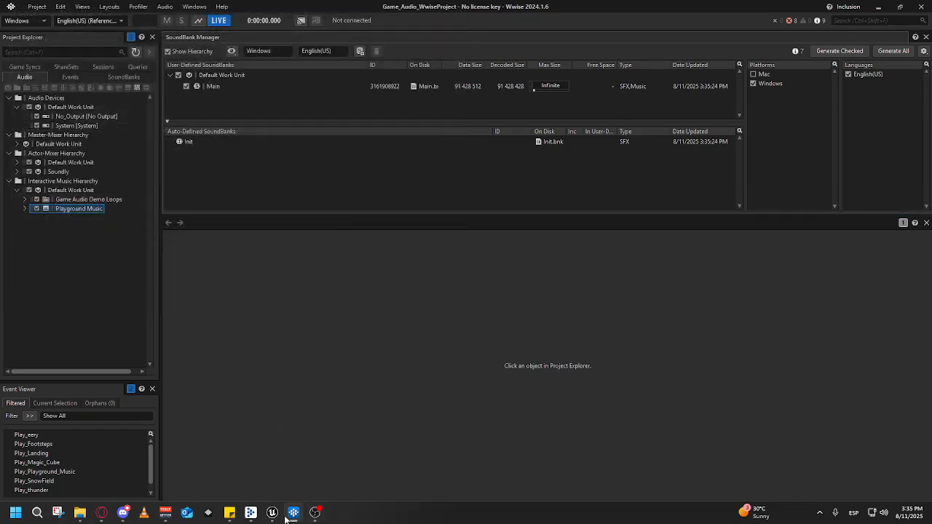
Return to the Unreal level, play it again and retest the music's reverb inside the stone tunnel
mouse_move(275, 514)
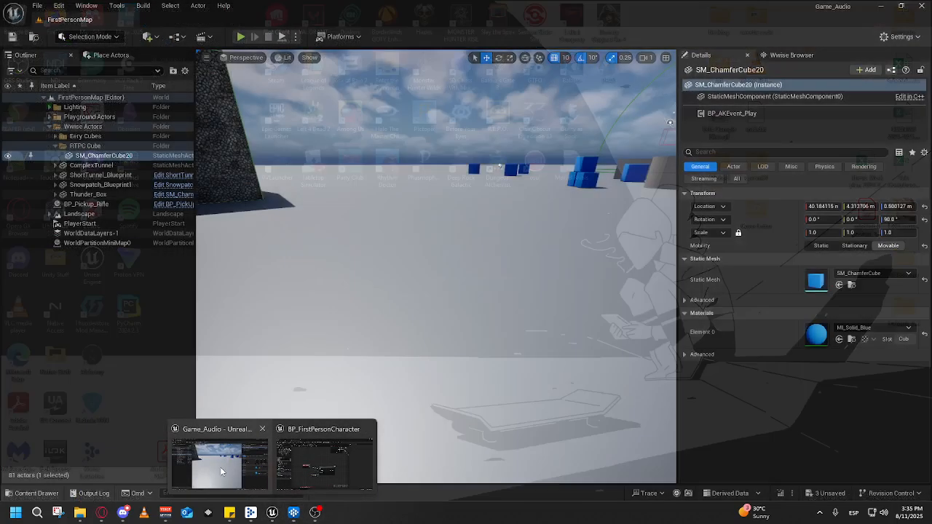
left_click(311, 468)
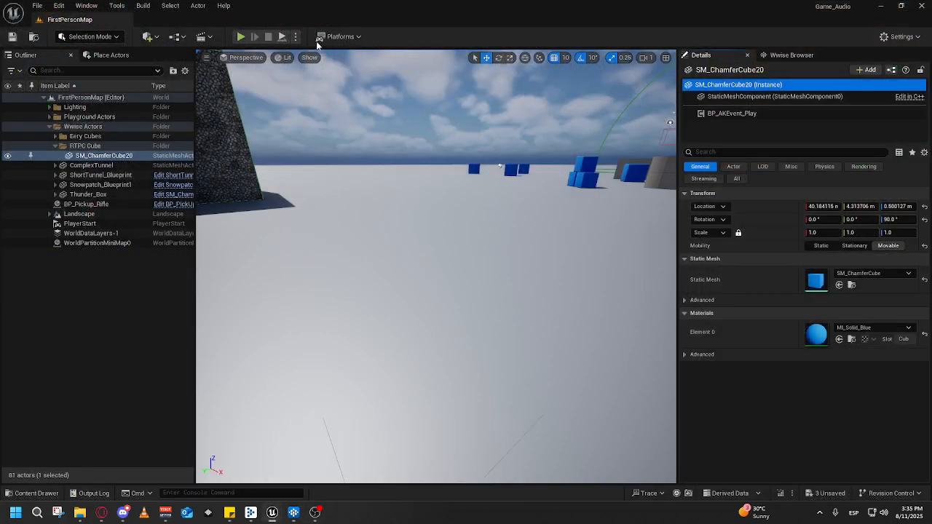
left_click(240, 36)
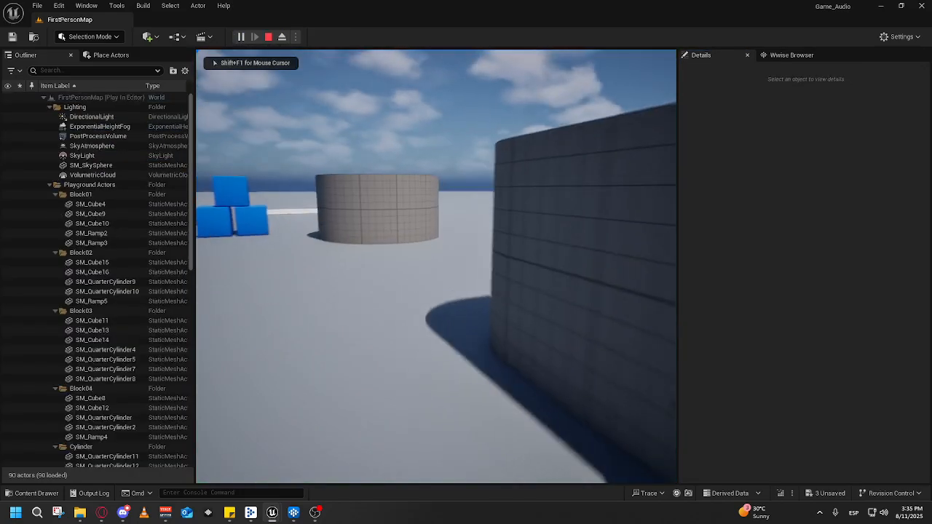
key("w")
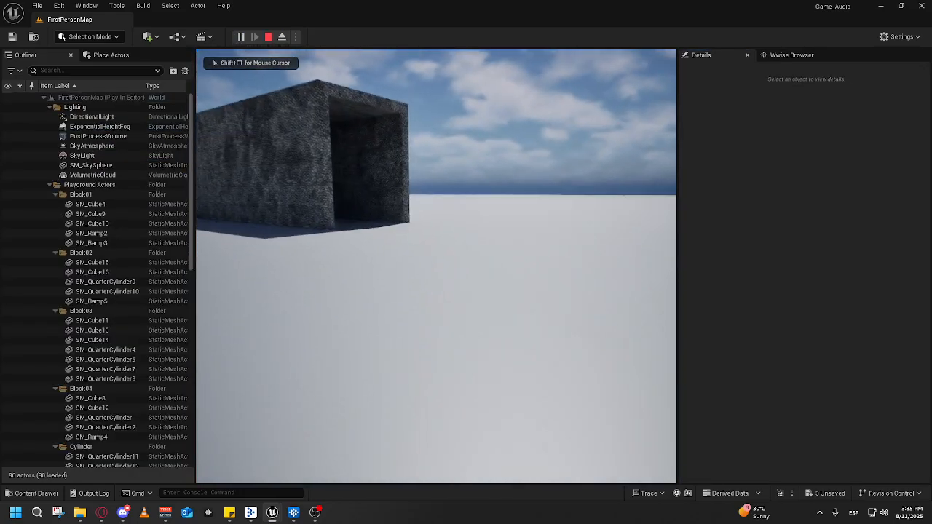
key("w")
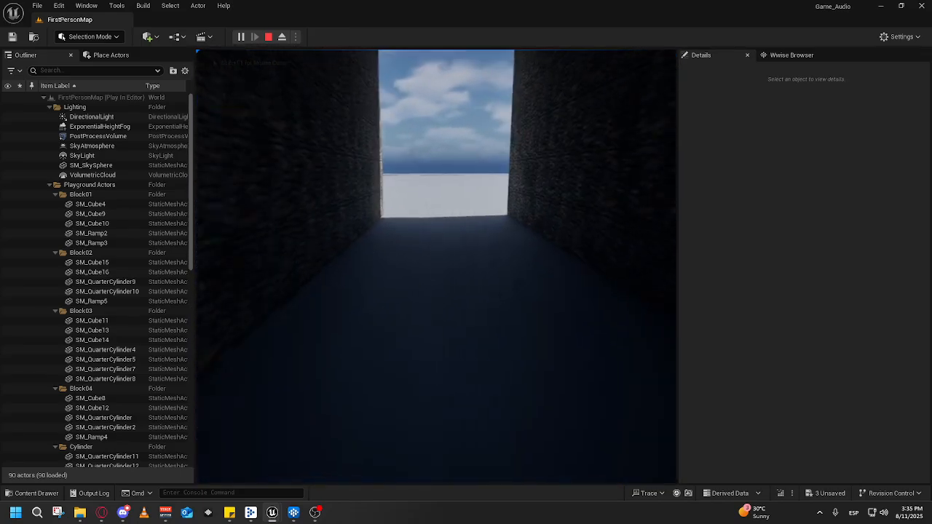
key("w")
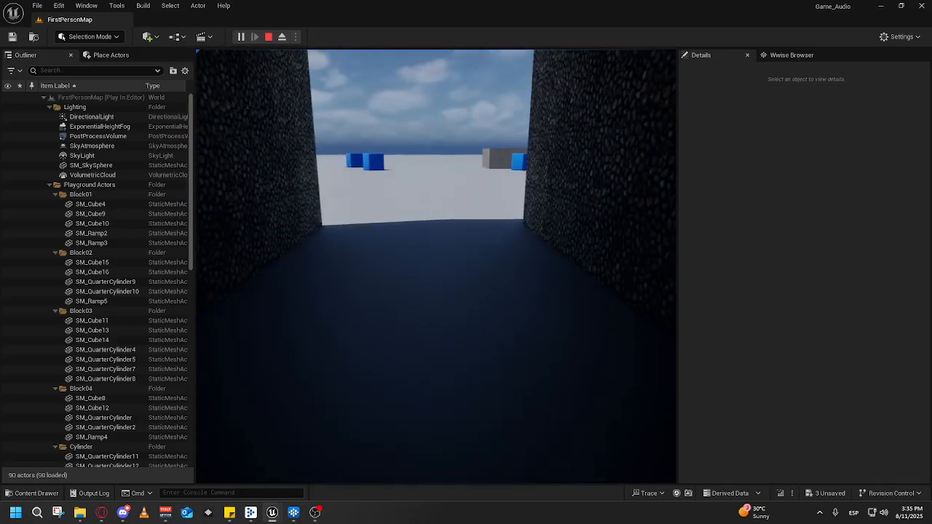
Walk out to the brick tunnel and through its dark passage to test the reverb, and end the play session
key("w")
key("w")
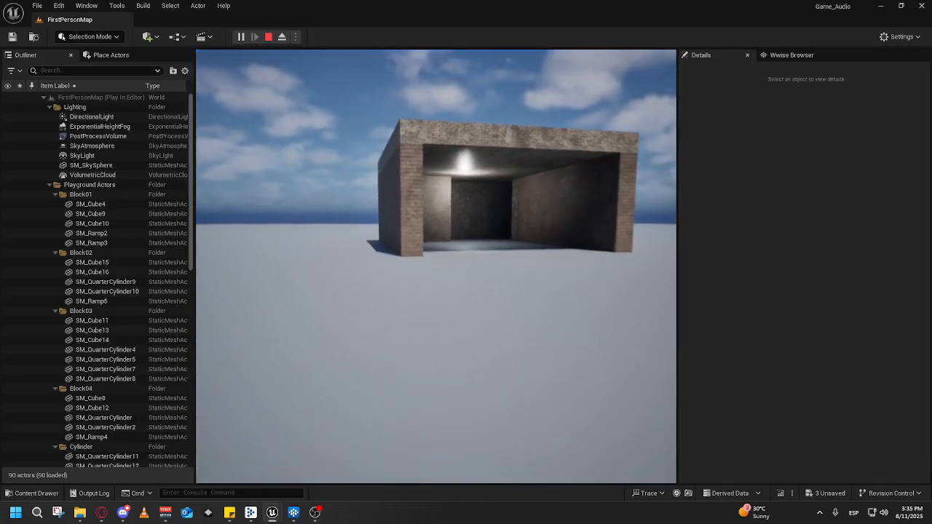
key("w")
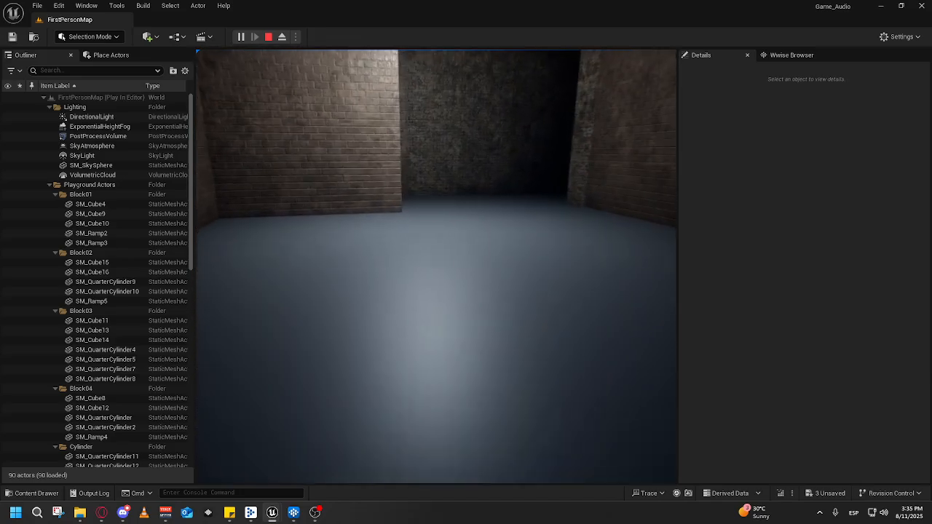
key("w")
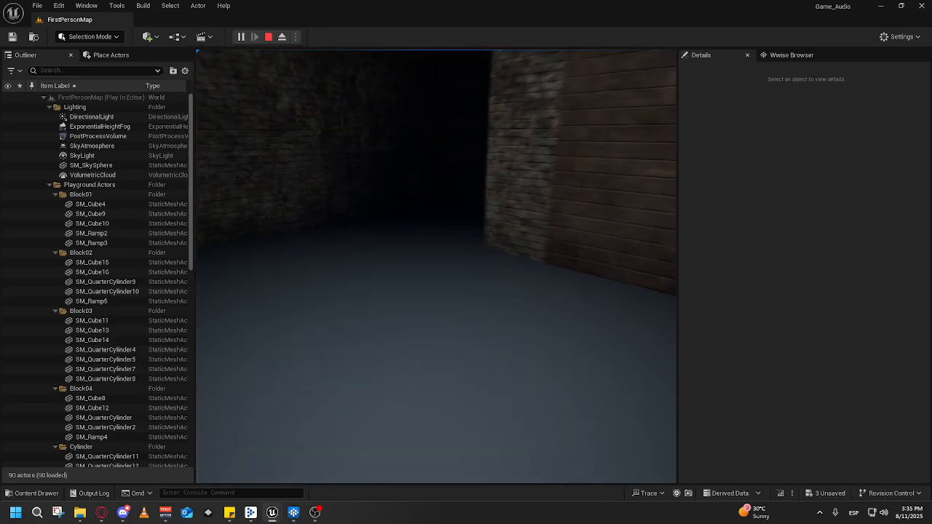
key("w")
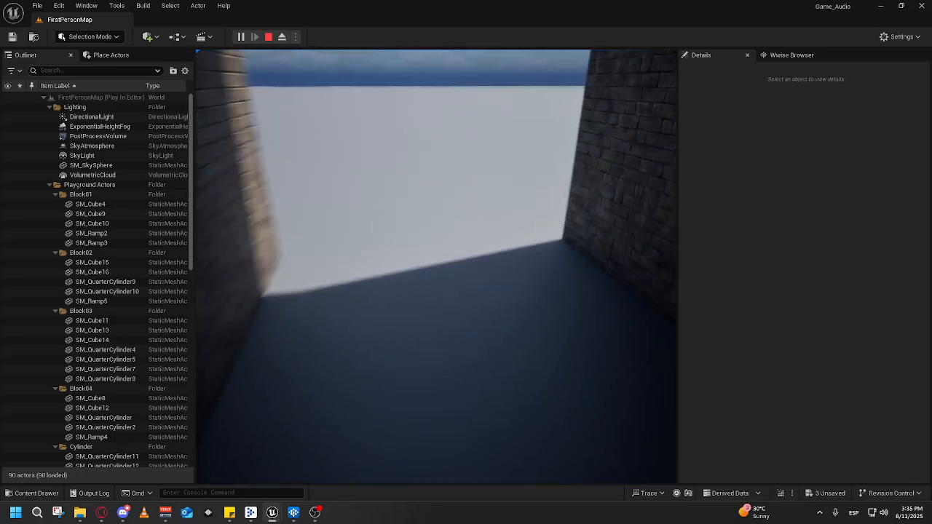
key("w")
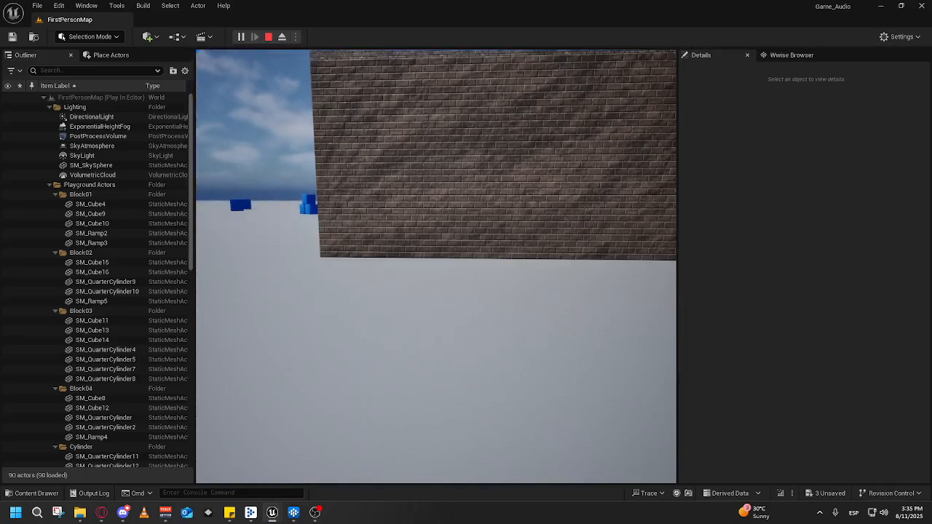
key("shift+F1")
key("Escape")
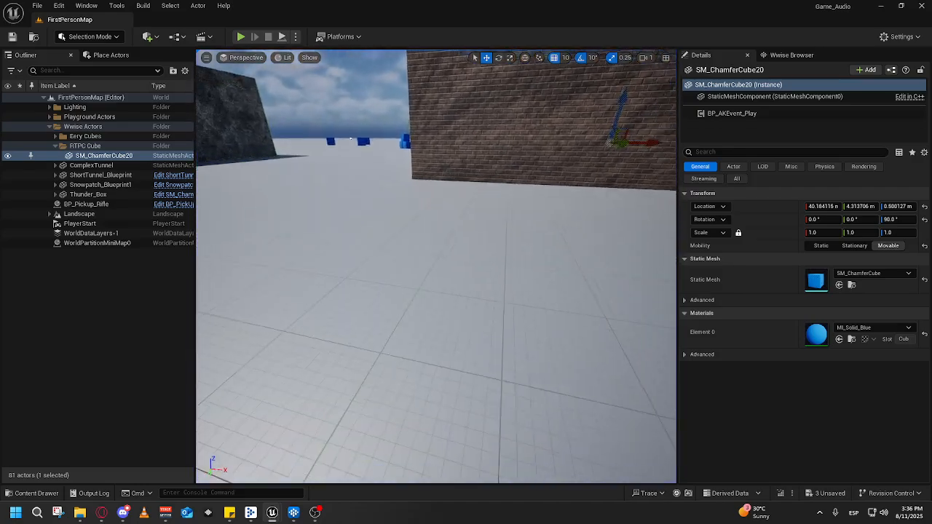
Examine the stone and brick tunnels from outside in the level viewport
key("a")
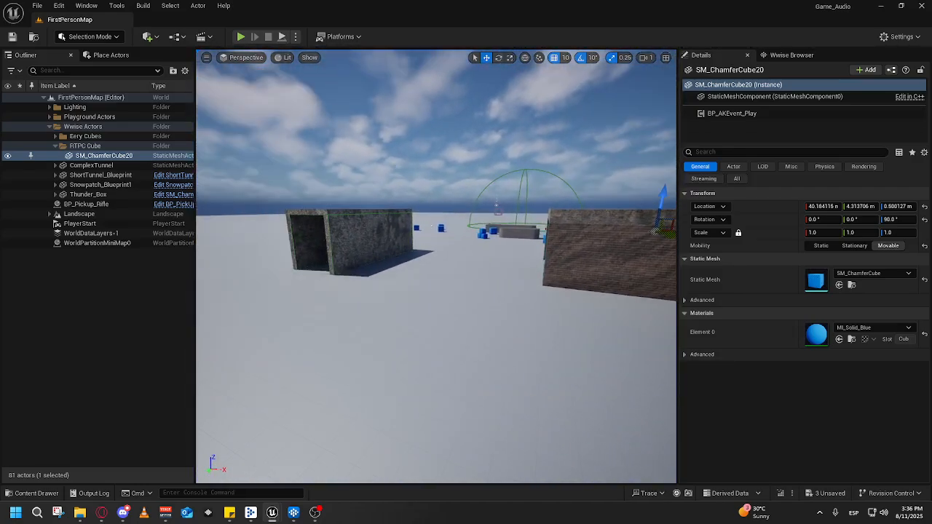
key("w")
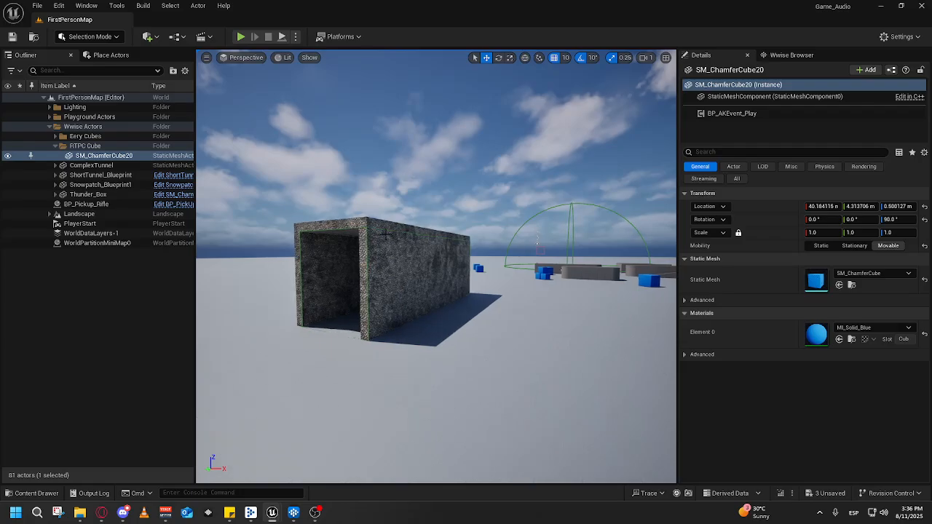
key("w")
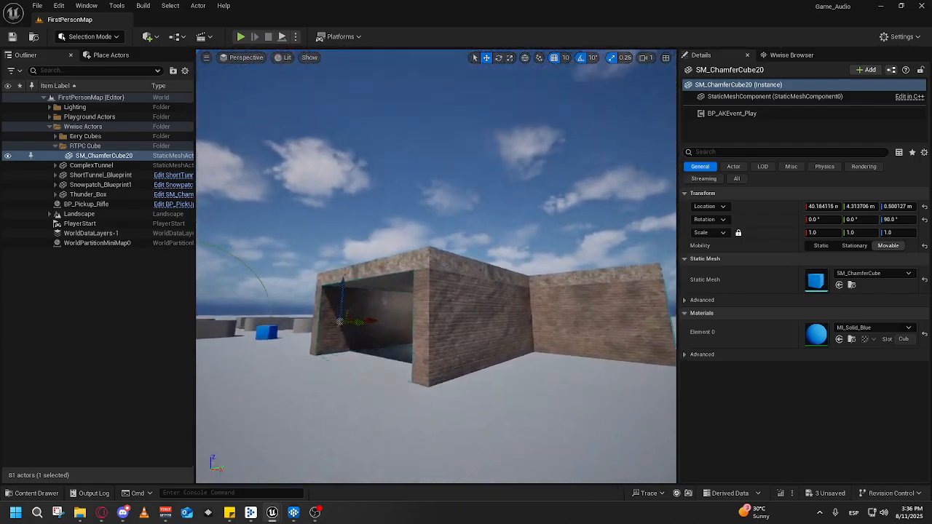
key("w")
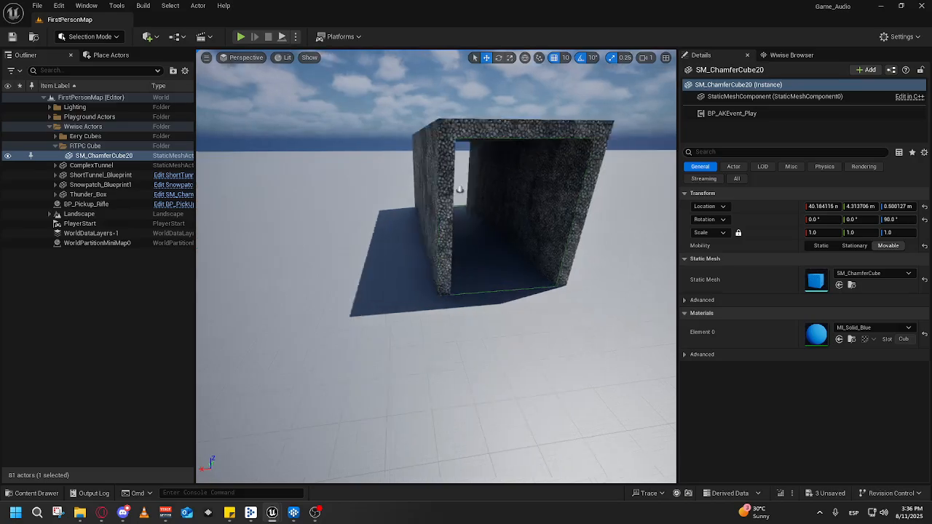
Switch from the Unreal level to Wwise and return to the Designer layout
right_click(430, 413)
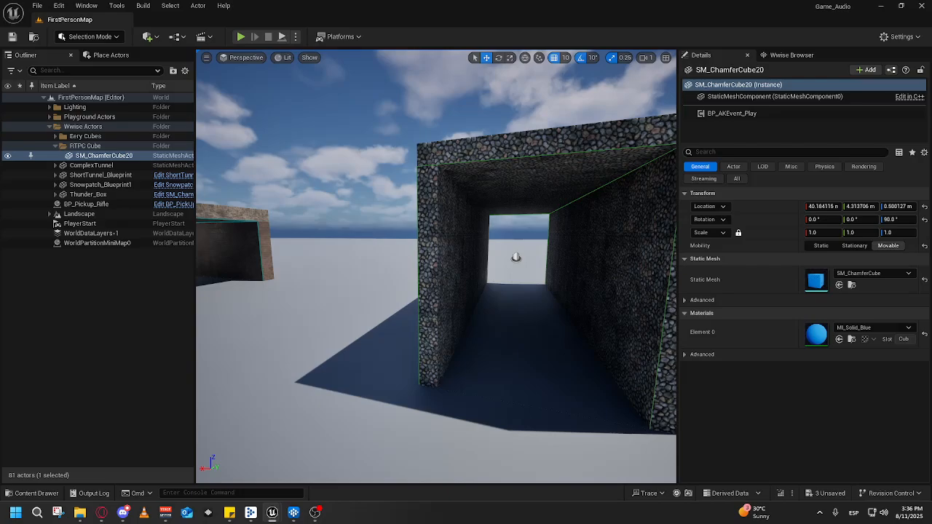
key("f")
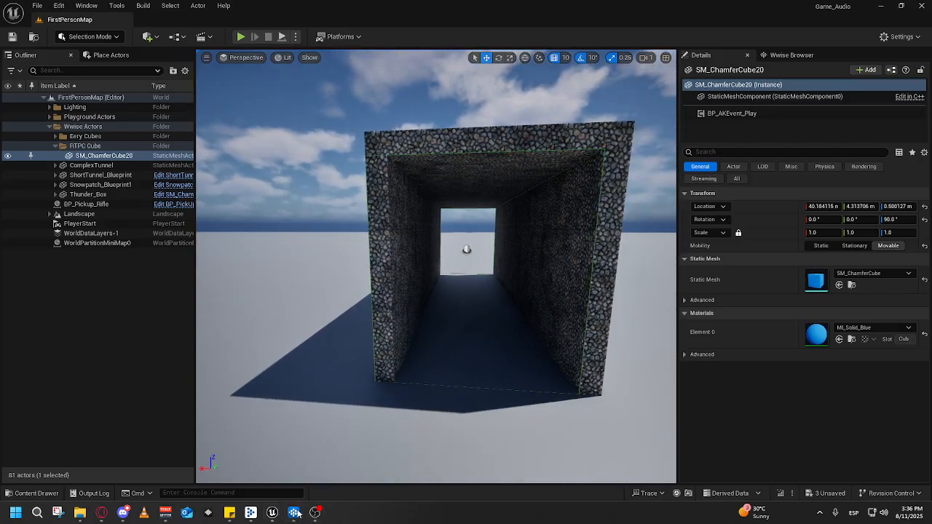
left_click(877, 6)
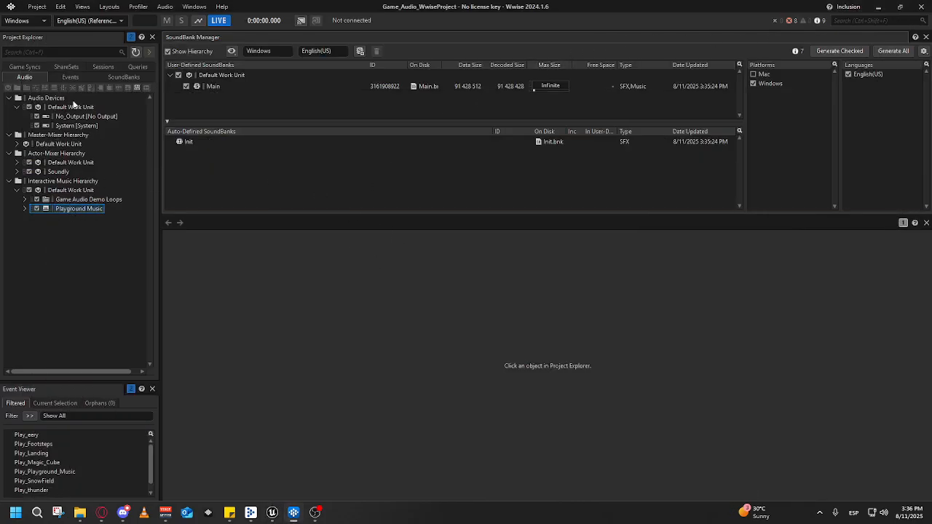
left_click(109, 6)
left_click(123, 19)
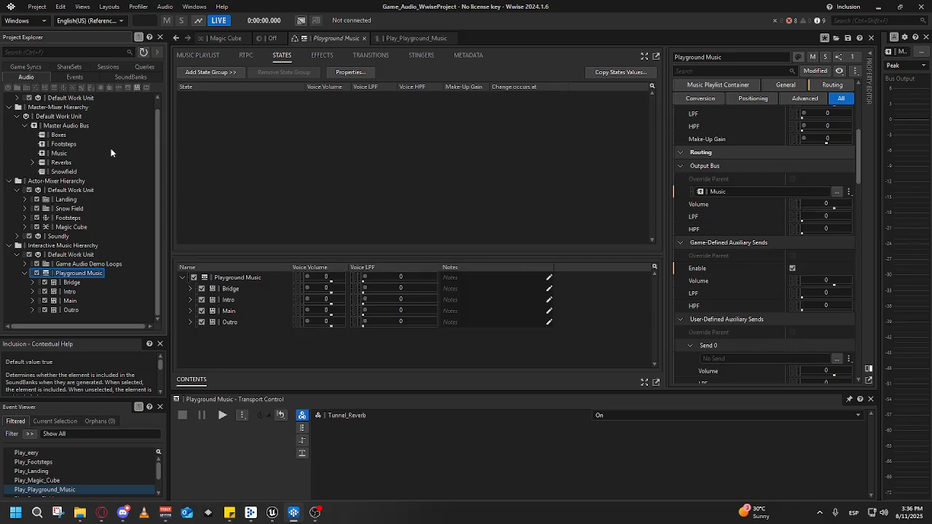
Examine the Music bus's user-defined auxiliary sends and the Tunnel_Reverb bus's states and Matrix Reverb settings
left_click(58, 153)
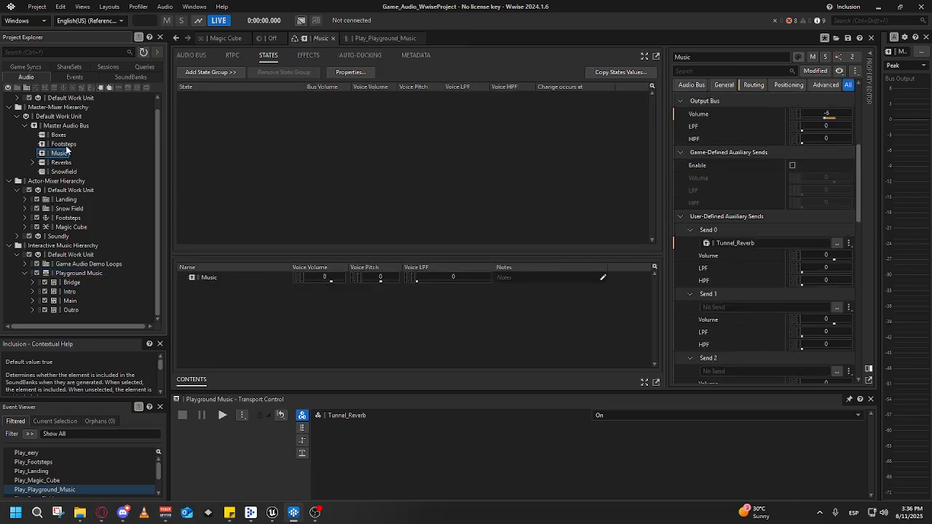
left_click(33, 162)
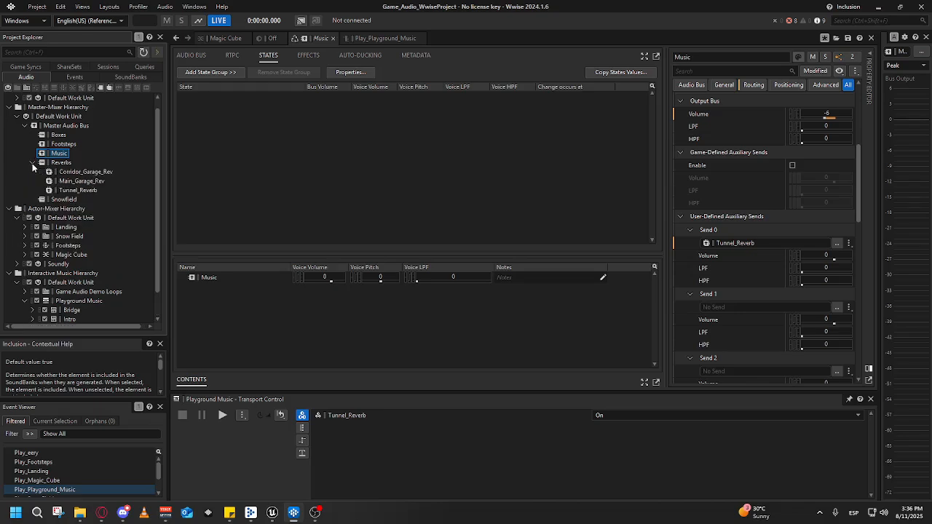
left_click(76, 191)
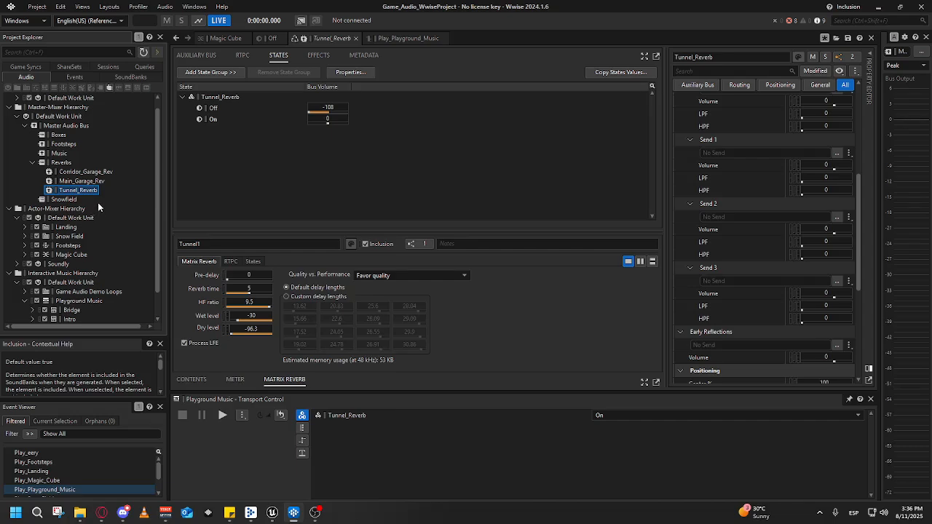
left_click(58, 153)
scroll(734, 206, "down", 2)
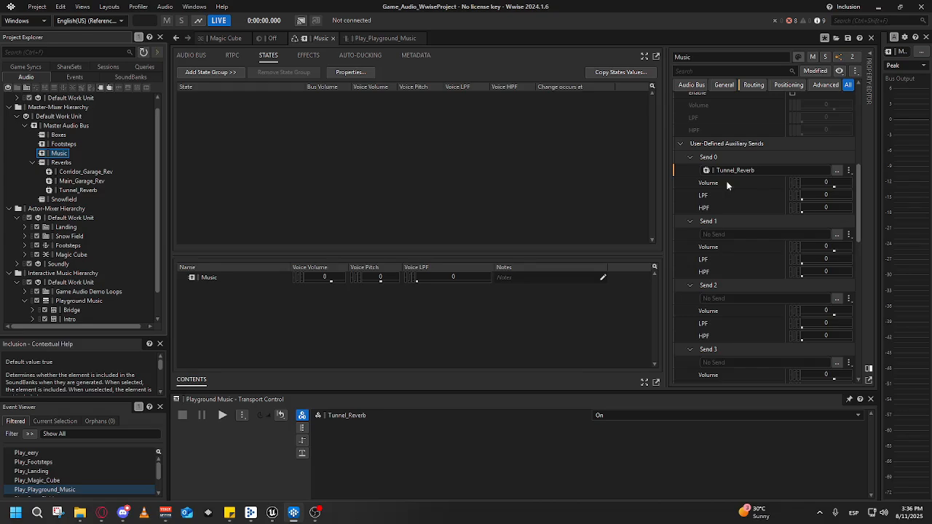
Play the Play_Playground_Music event and compare its sound with the Tunnel_Reverb state set to Off and to On
double_click(54, 488)
key("space")
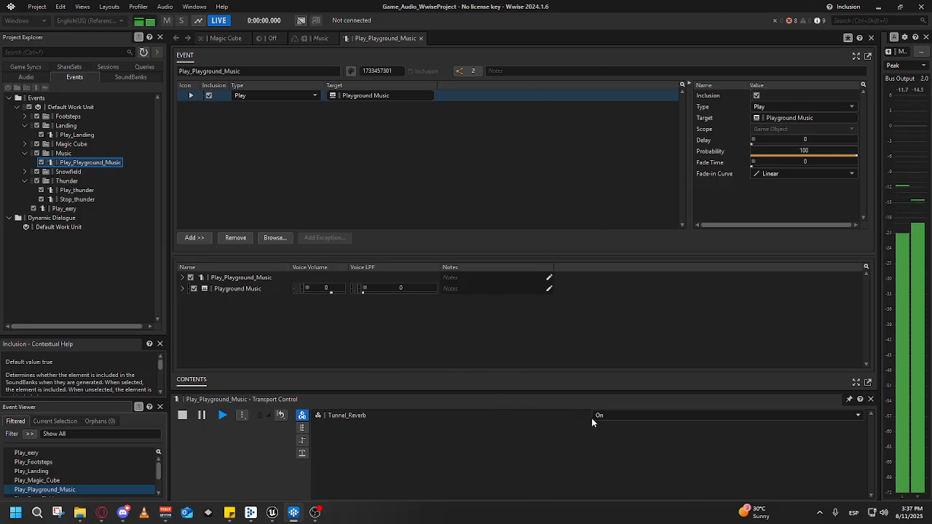
left_click(610, 416)
left_click(613, 438)
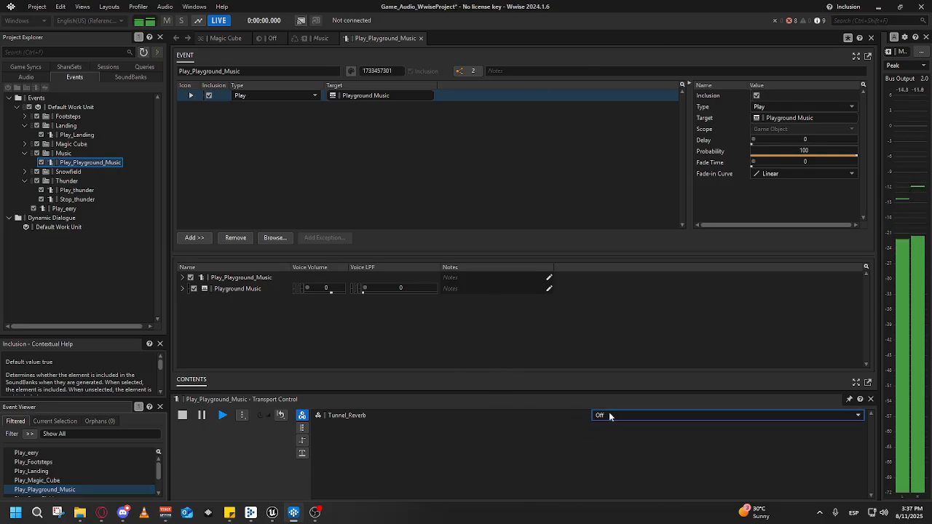
left_click(610, 416)
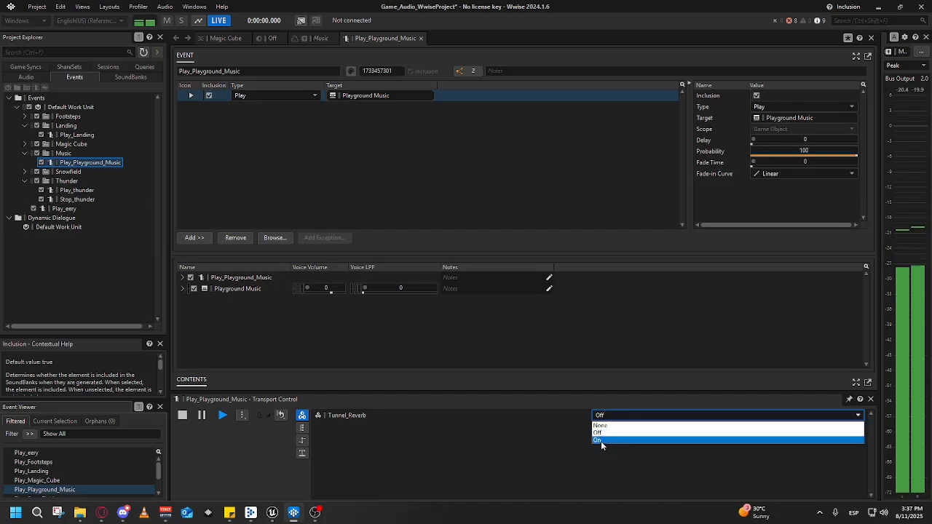
left_click(602, 440)
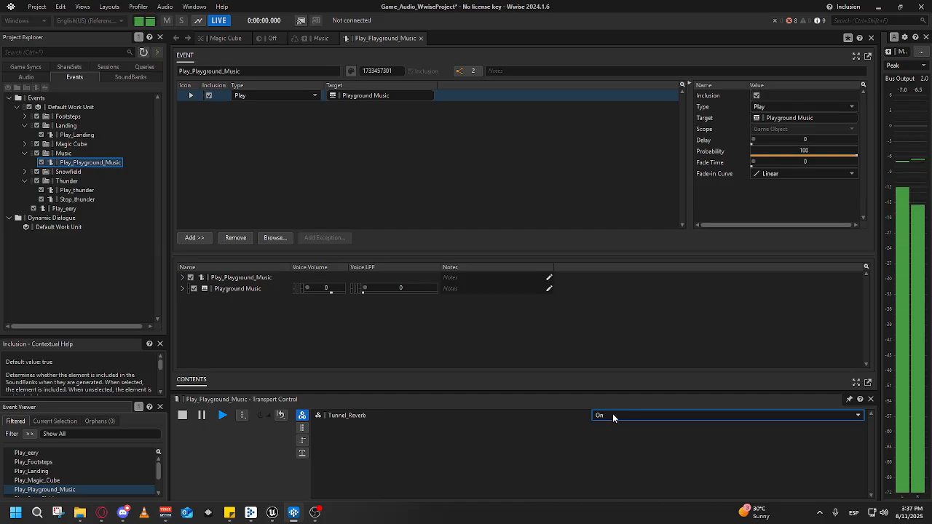
left_click(612, 414)
left_click(613, 416)
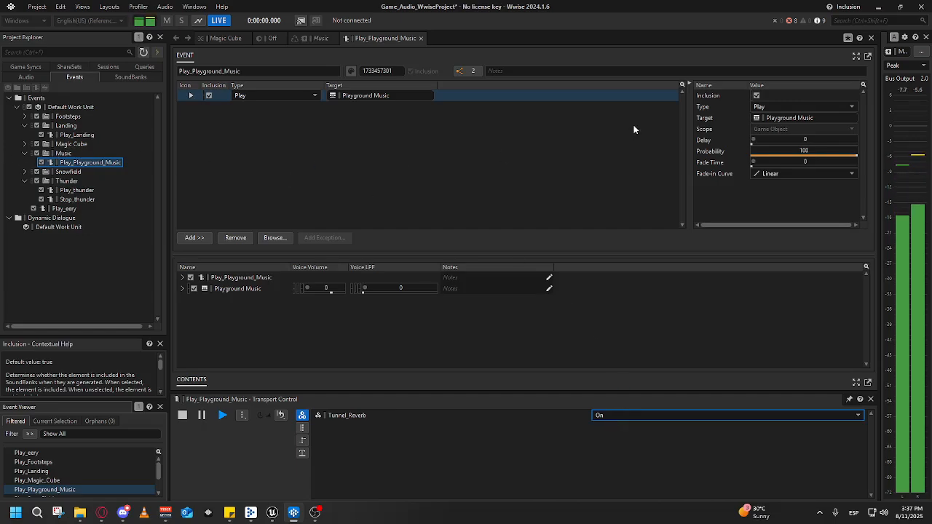
Open the Playground Music container in the Interactive Music Hierarchy and play it
left_click(73, 162)
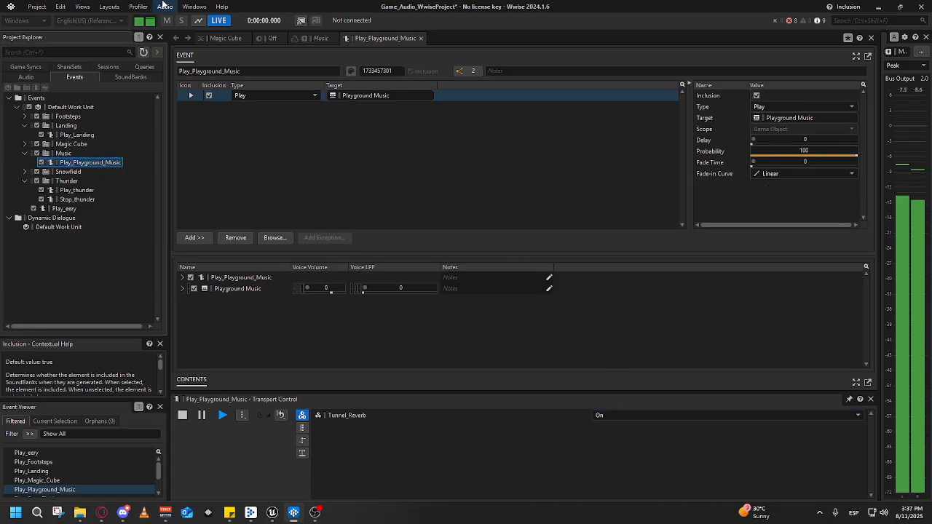
left_click(109, 7)
left_click(121, 24)
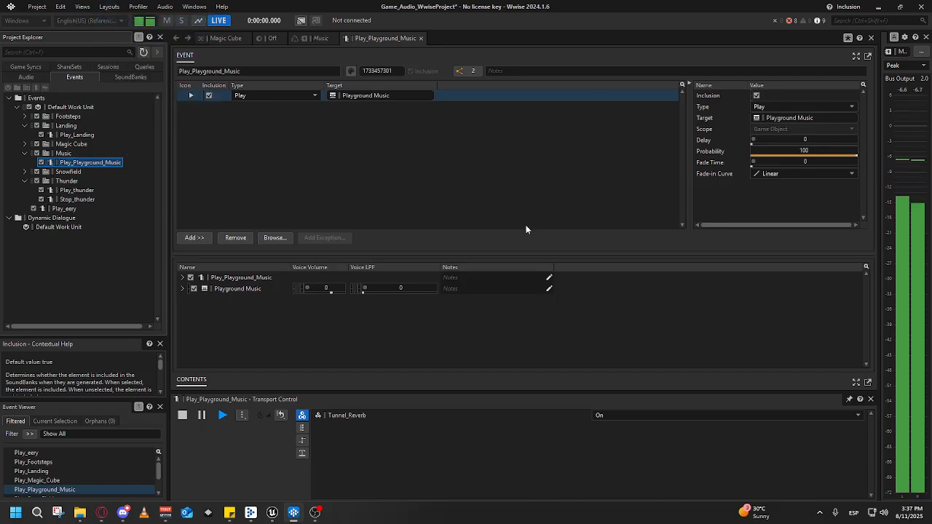
left_click(68, 171)
left_click(78, 163)
left_click(26, 77)
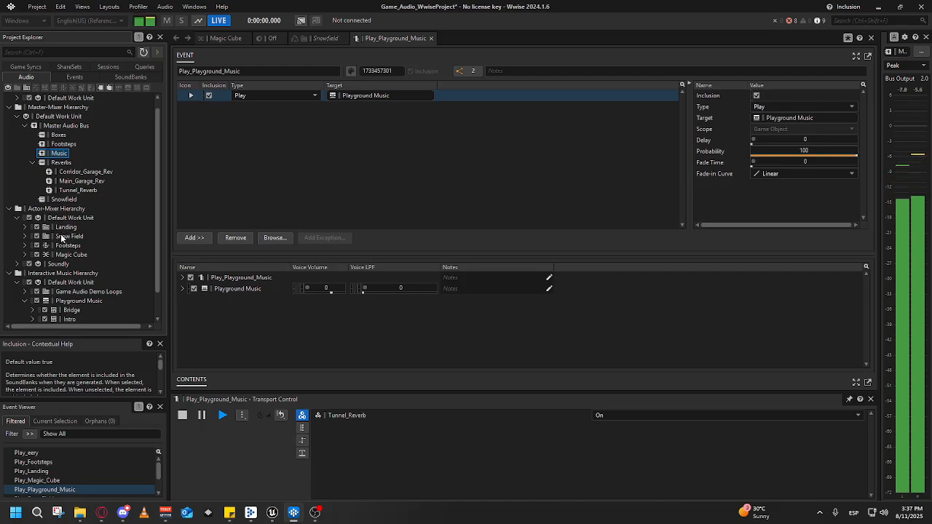
left_click(80, 302)
key("space")
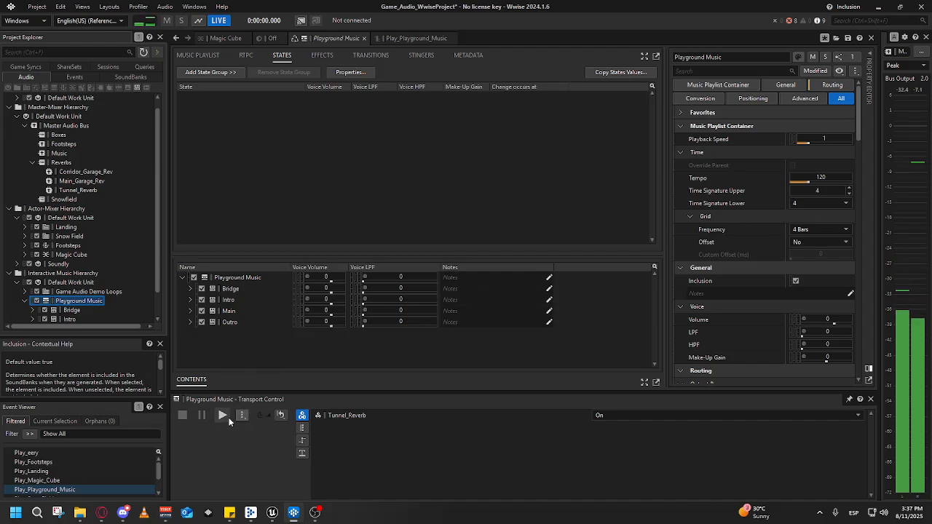
Try lowering Playground Music's Output Bus volume to -7 during playback, and return it to 0
scroll(761, 239, "down", 2)
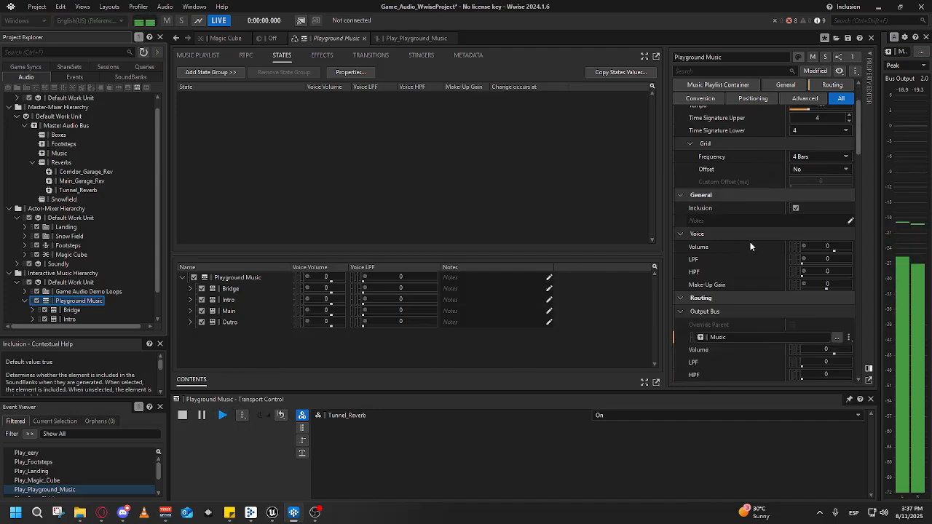
scroll(765, 292, "down", 4)
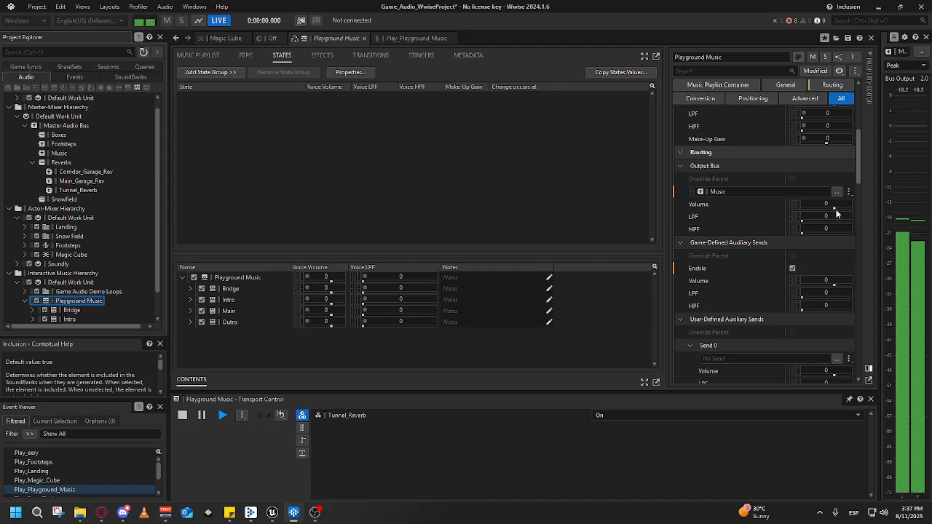
left_click_drag(834, 210, 809, 215)
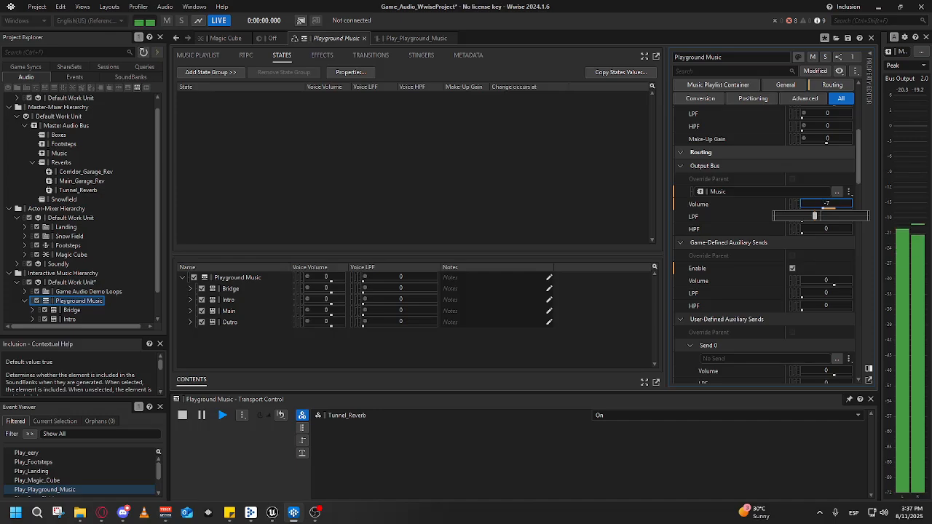
key("Up")
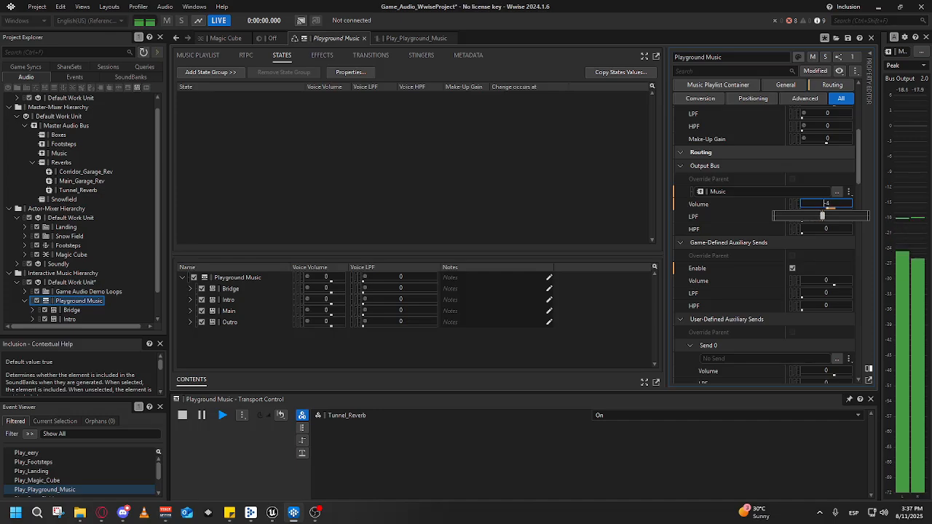
key("Up")
key("Up")
key("Up")
key("Up")
key("Return")
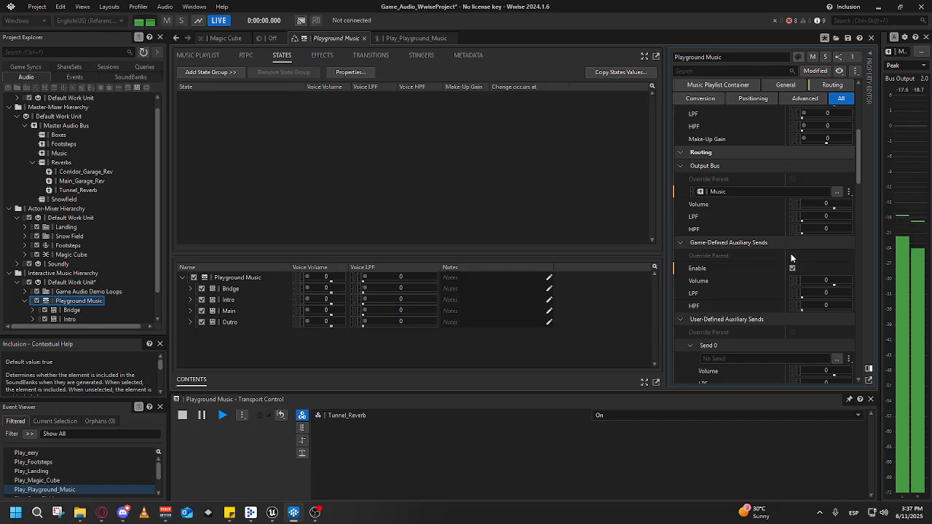
Set the Music bus's user-defined Tunnel_Reverb send volume to -5 and stop the playback
scroll(791, 255, "down", 4)
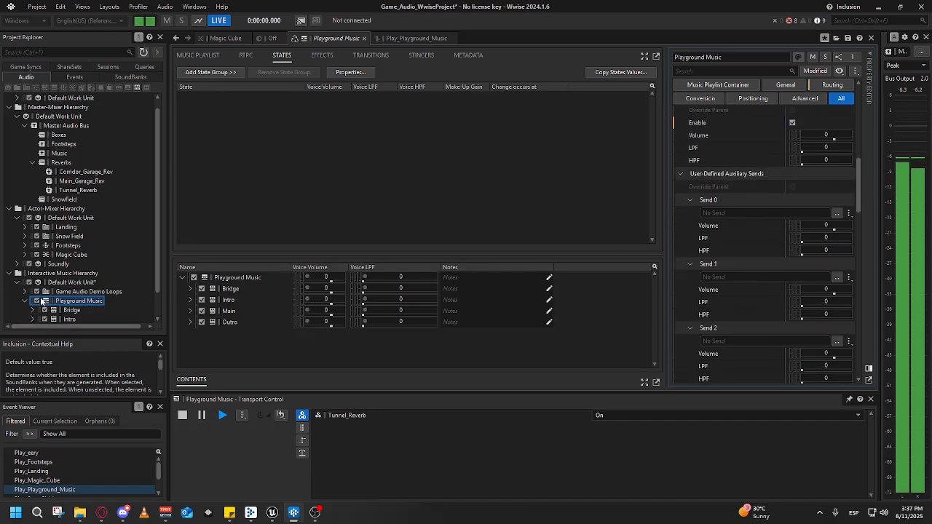
left_click(60, 153)
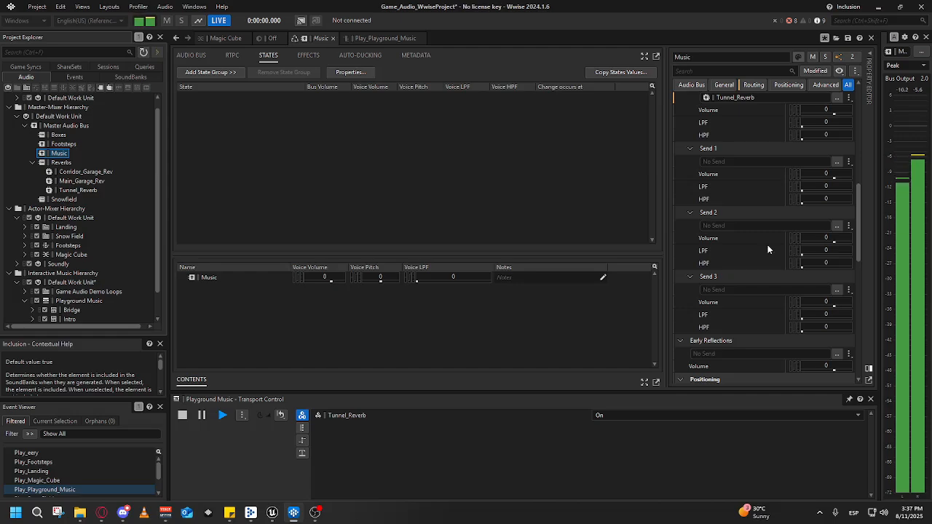
scroll(767, 249, "up", 2)
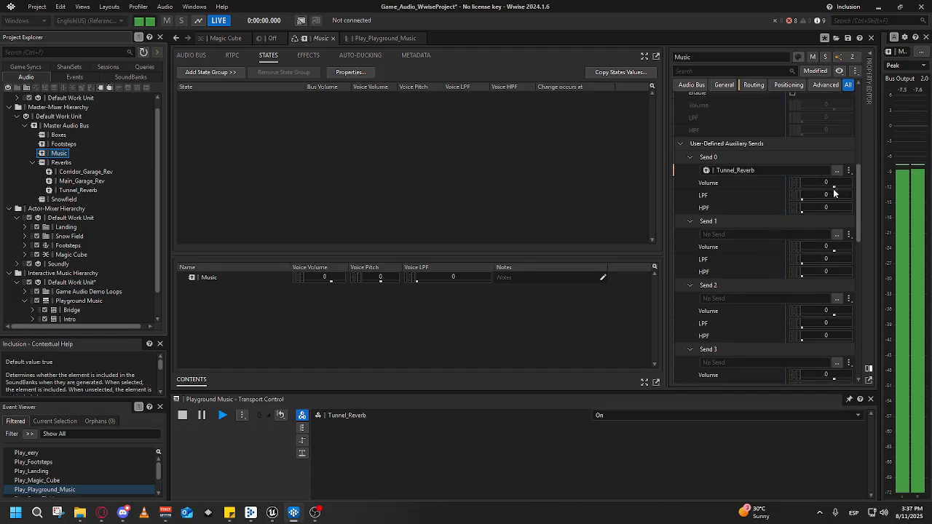
mouse_move(832, 187)
left_mouse_down()
mouse_move(775, 194)
mouse_move(827, 194)
left_mouse_up()
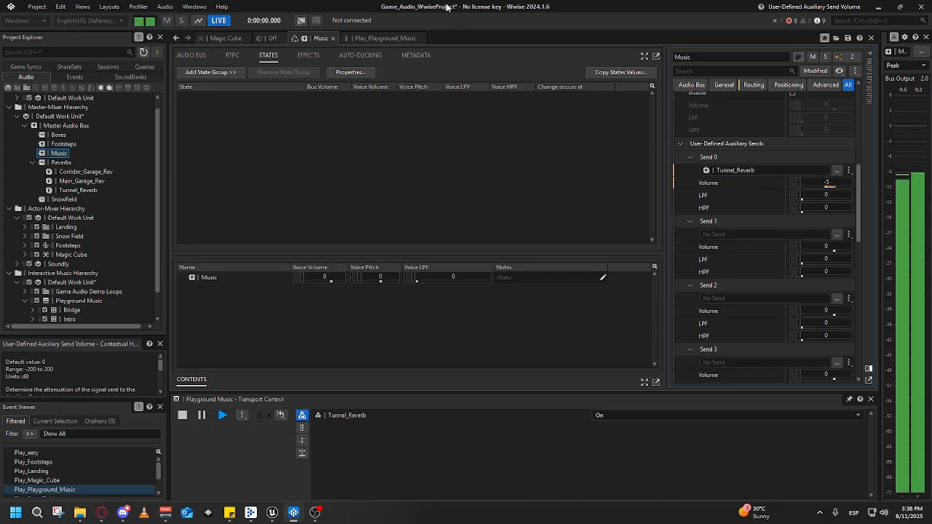
key("space")
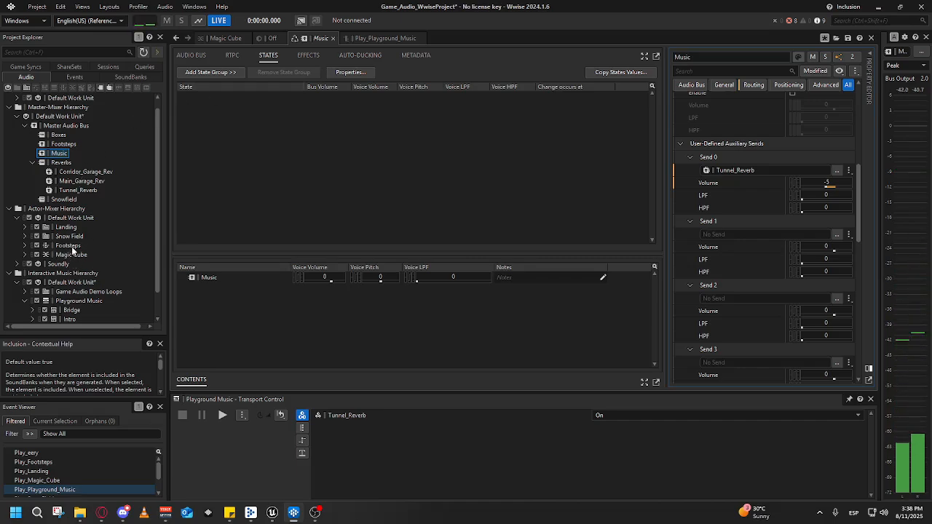
Set Playground Music's game-defined auxiliary sends volume to -5
left_click(73, 301)
scroll(752, 267, "up", 4)
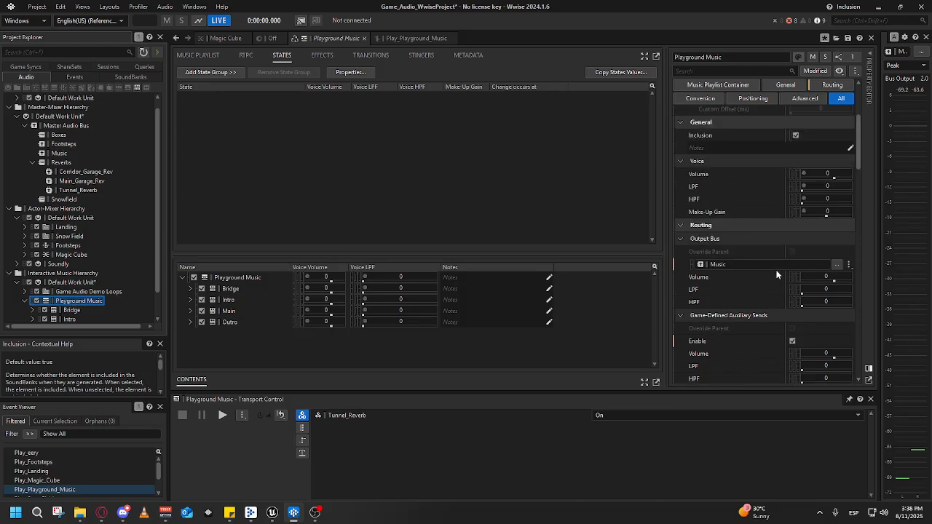
scroll(780, 299, "down", 2)
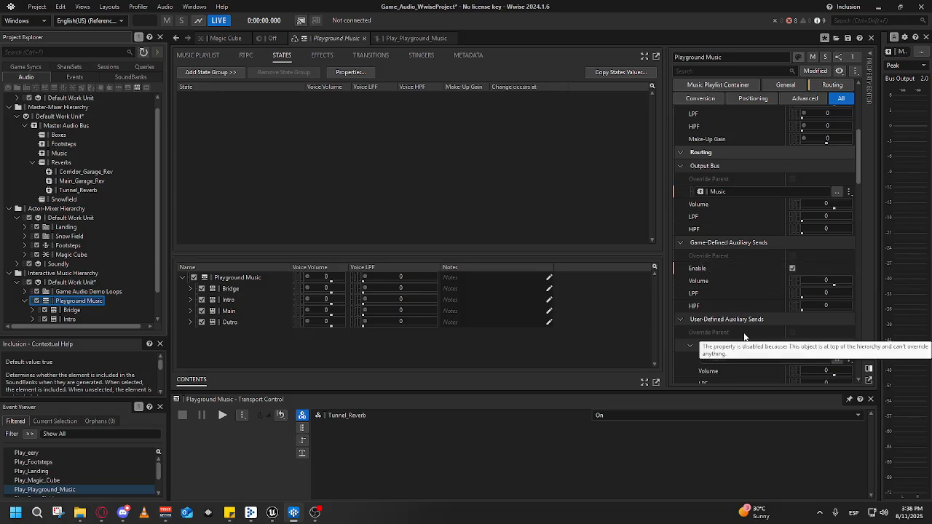
left_click(826, 284)
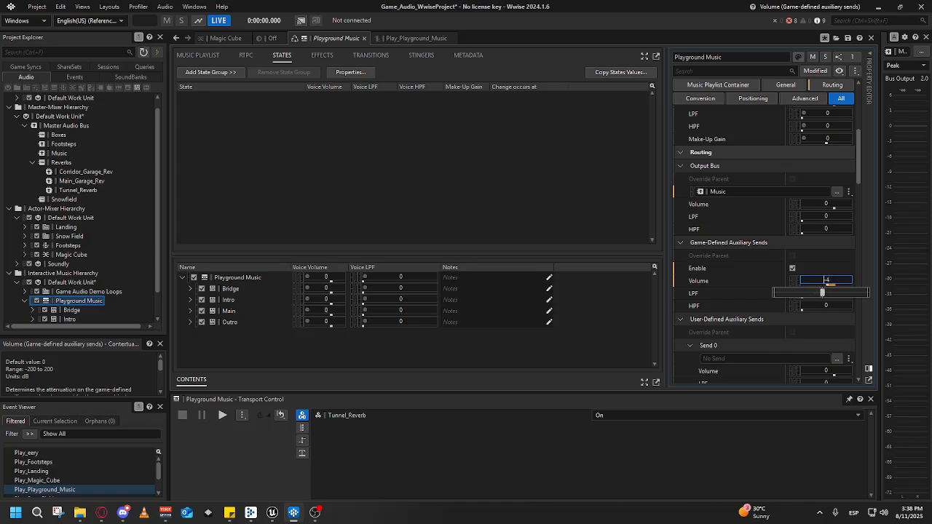
key("Return")
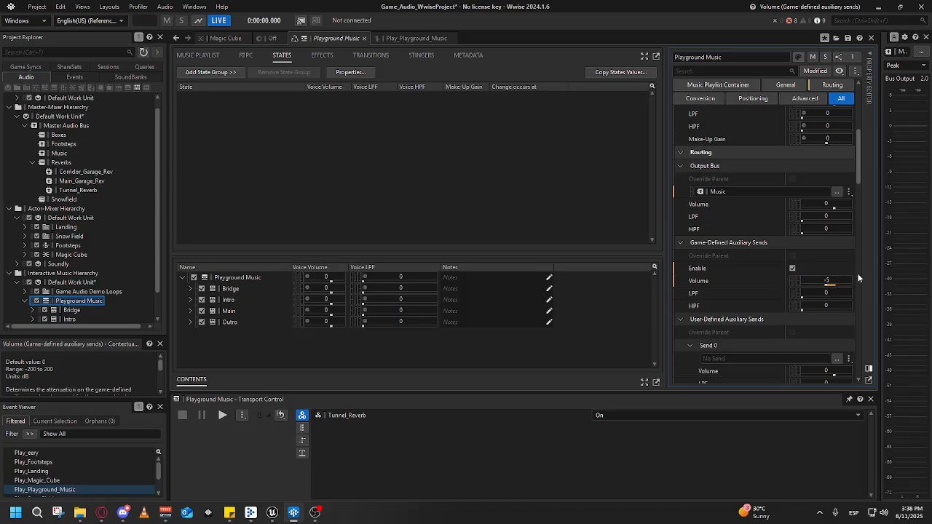
Regenerate the checked Main SoundBank for Windows in the SoundBank layout and dismiss the generation report
left_click(109, 7)
left_click(120, 40)
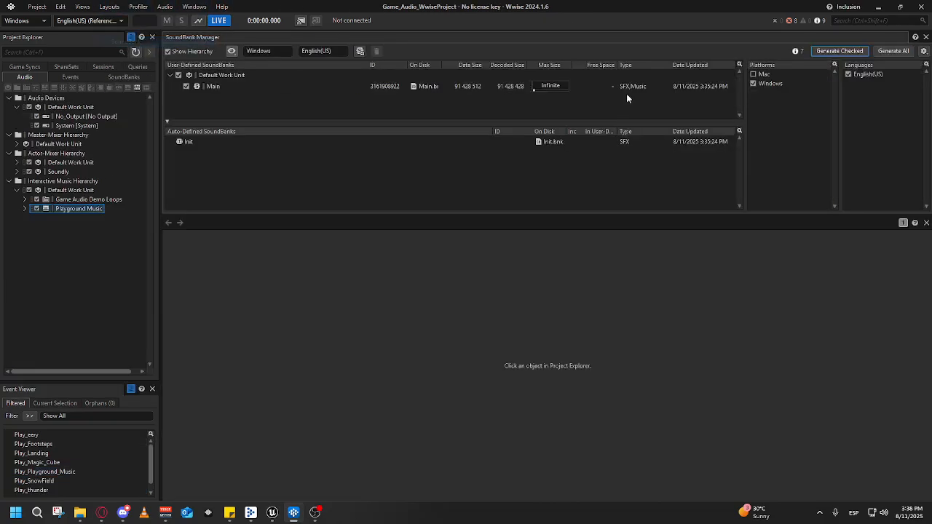
left_click(838, 51)
left_click(435, 302)
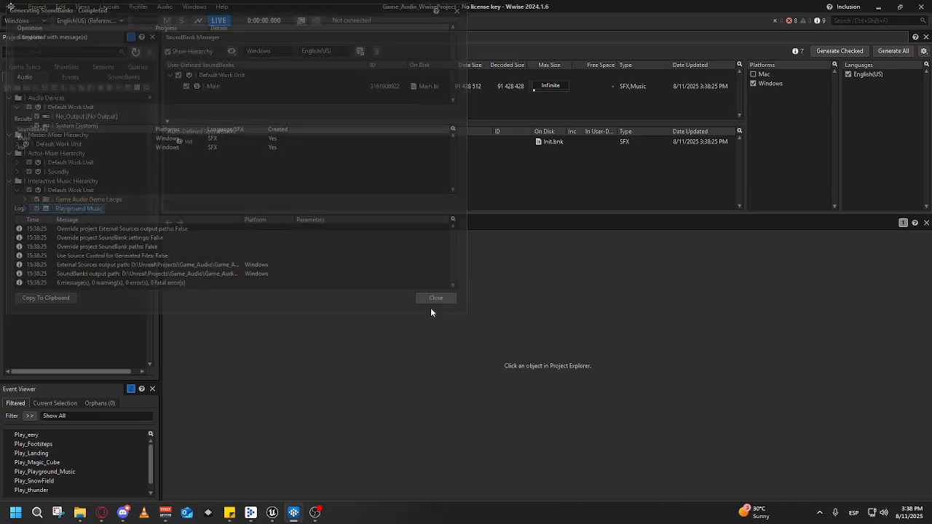
Switch to the Unreal Editor, play the level, and walk through the brick tunnel to check the music's reverb, ending the play session
left_click(271, 512)
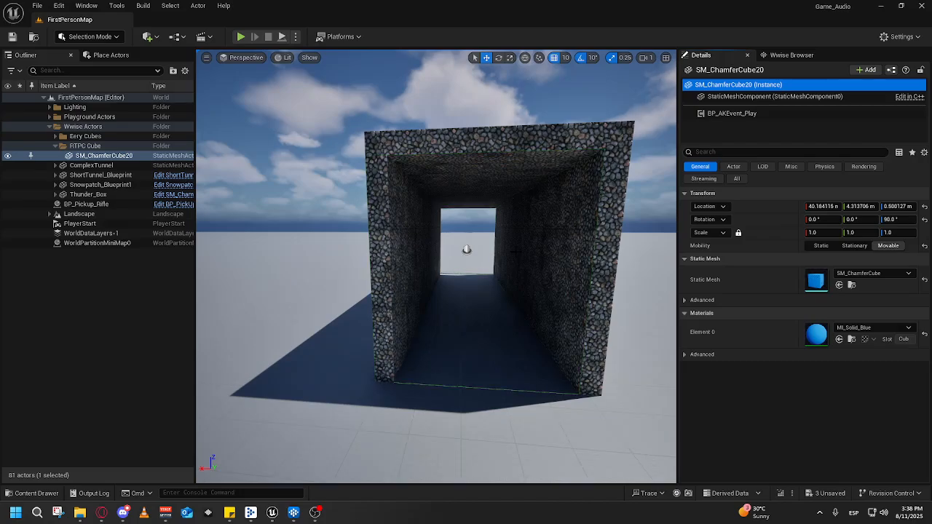
left_click(240, 37)
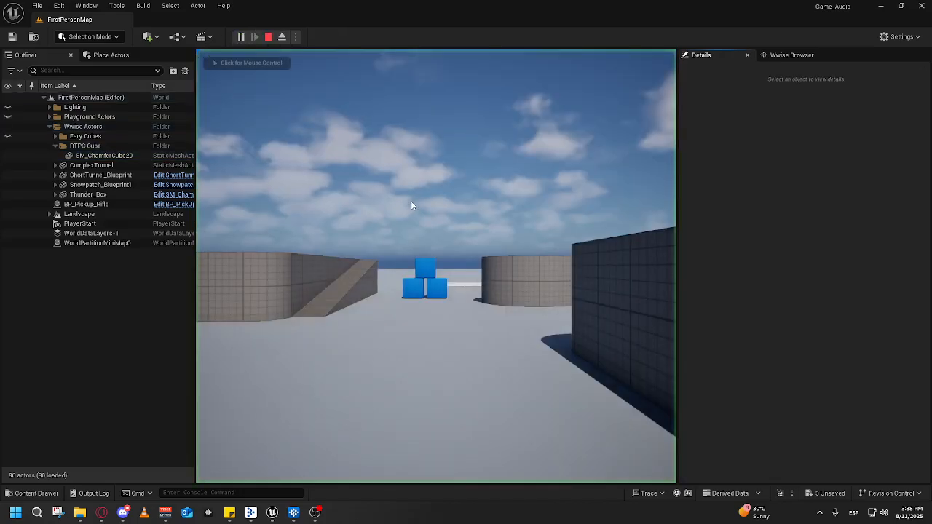
key("w")
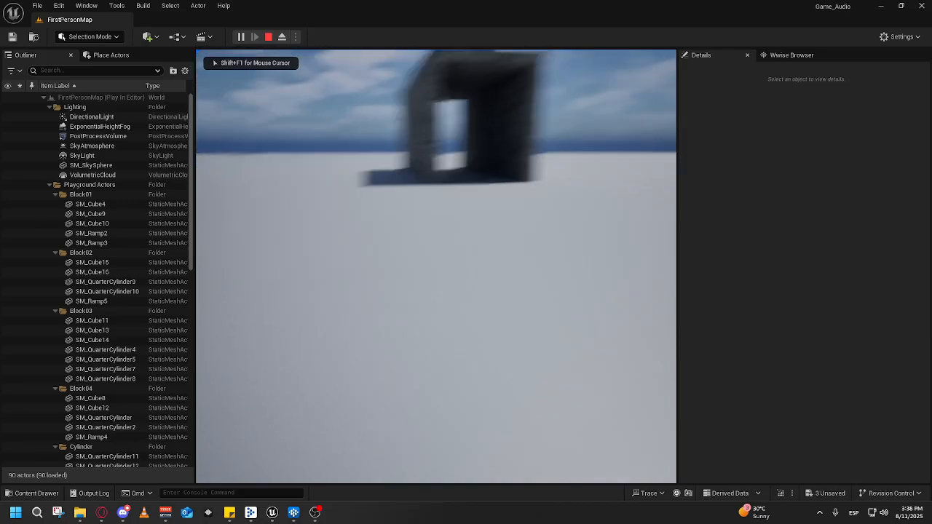
key("w")
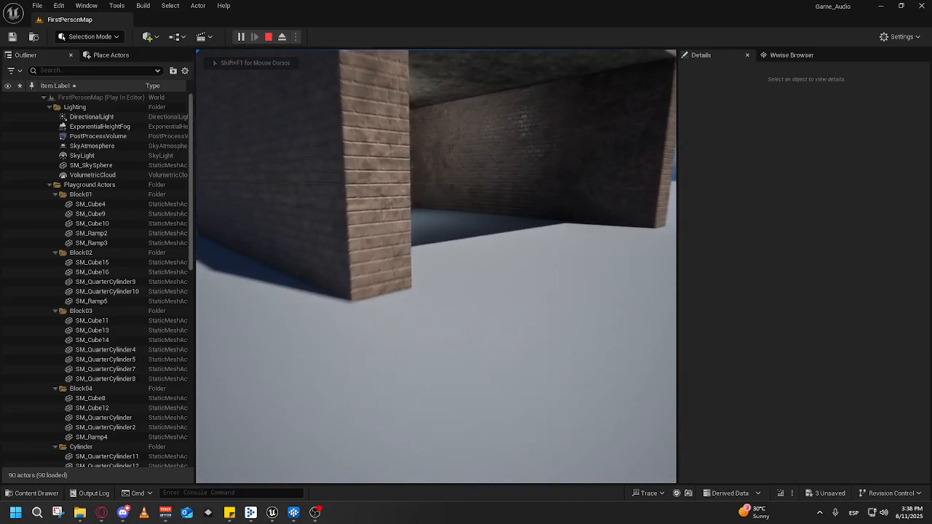
key("w")
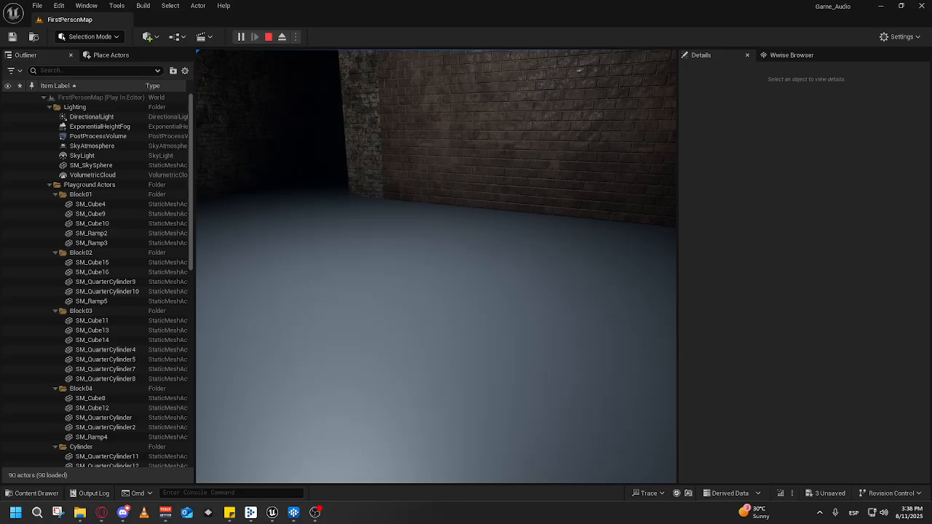
key("w")
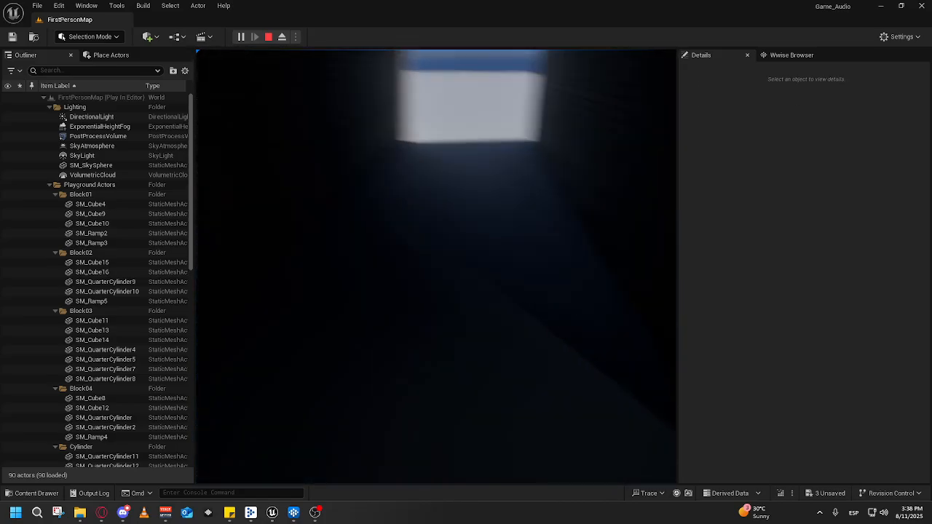
key("w")
key("space")
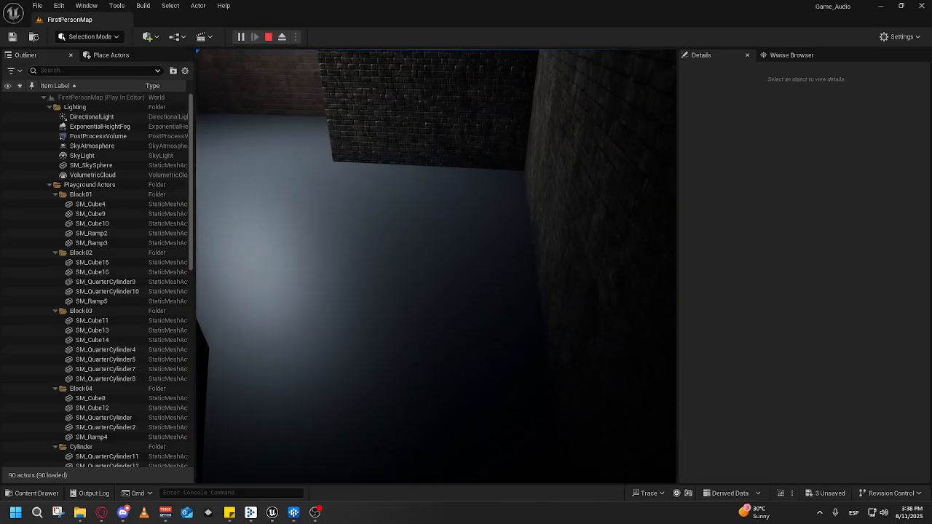
key("w")
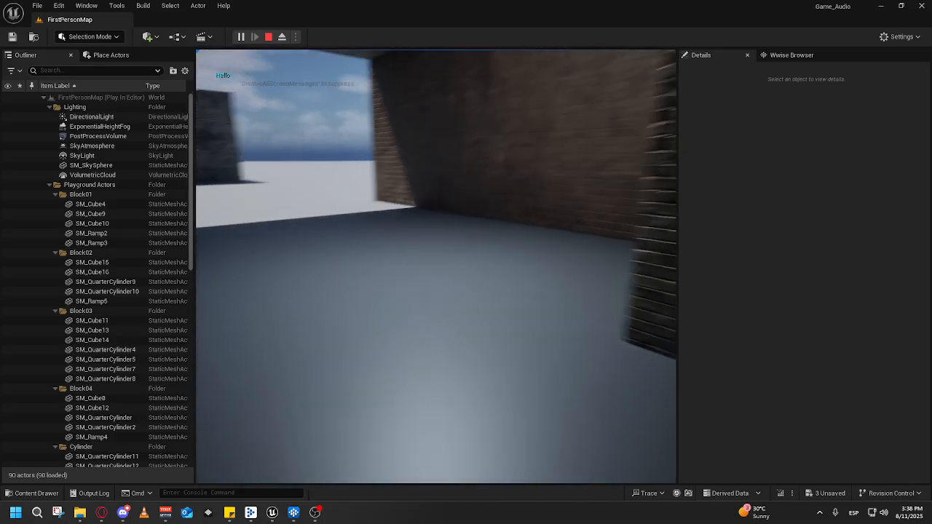
key("w")
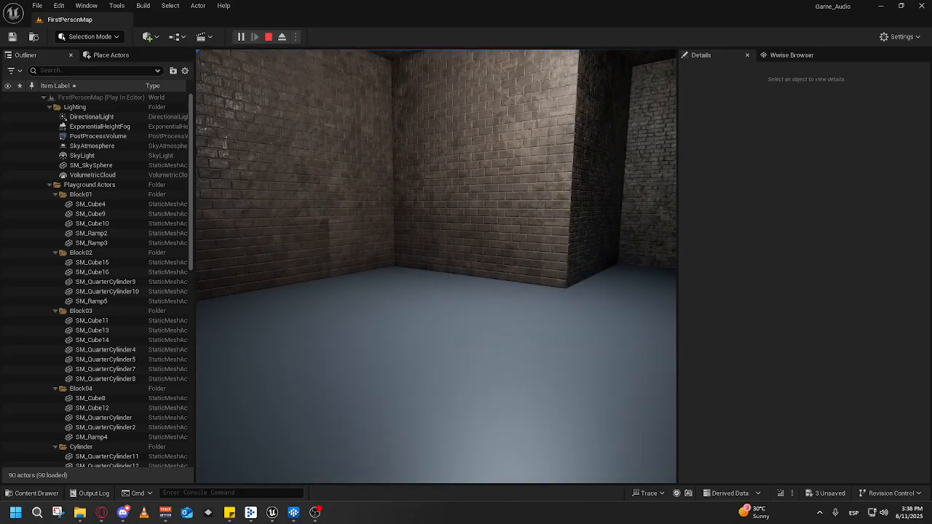
key("w")
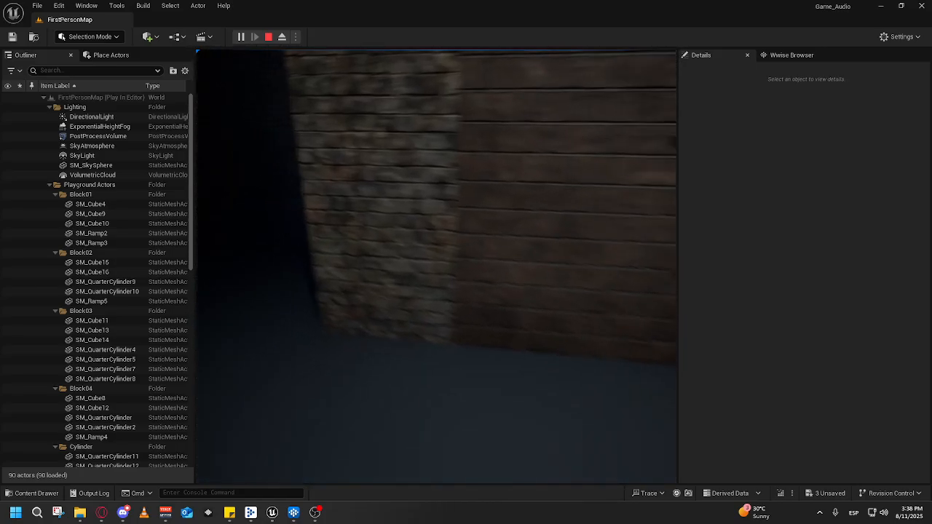
key("w")
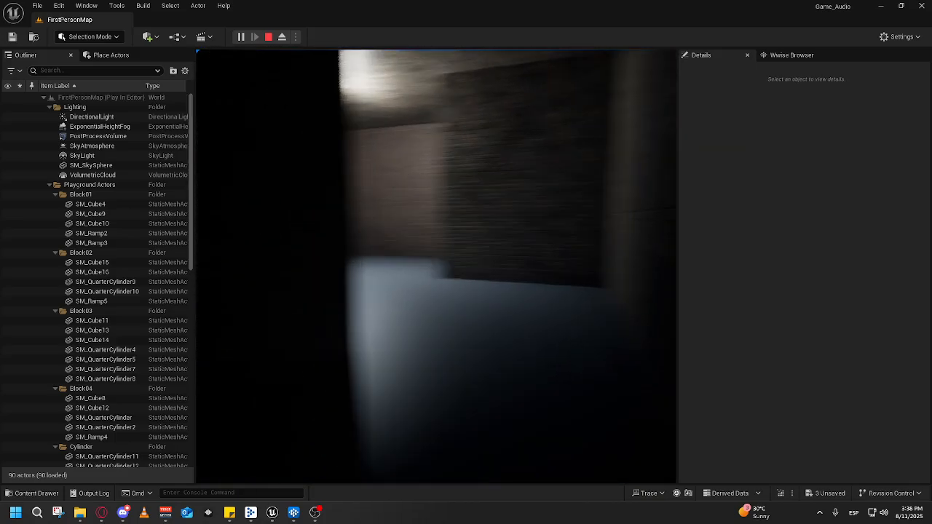
key("Escape")
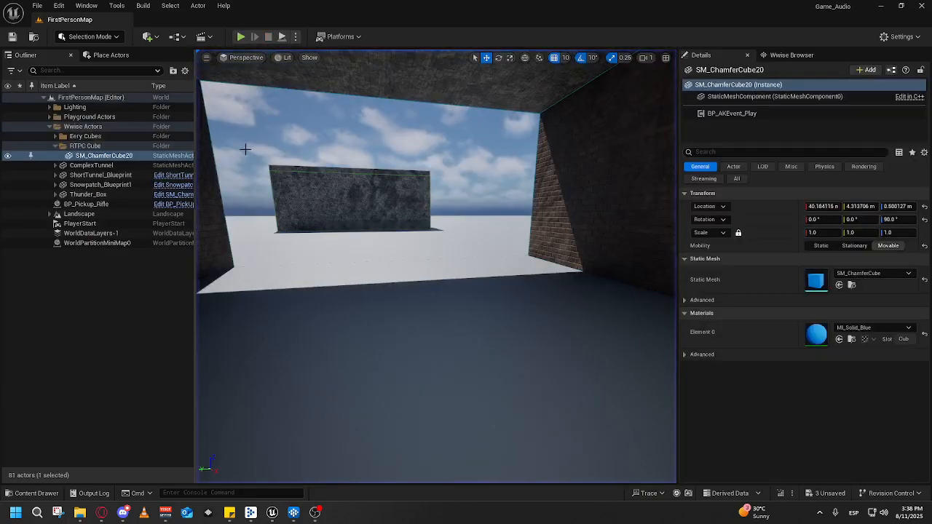
key("w")
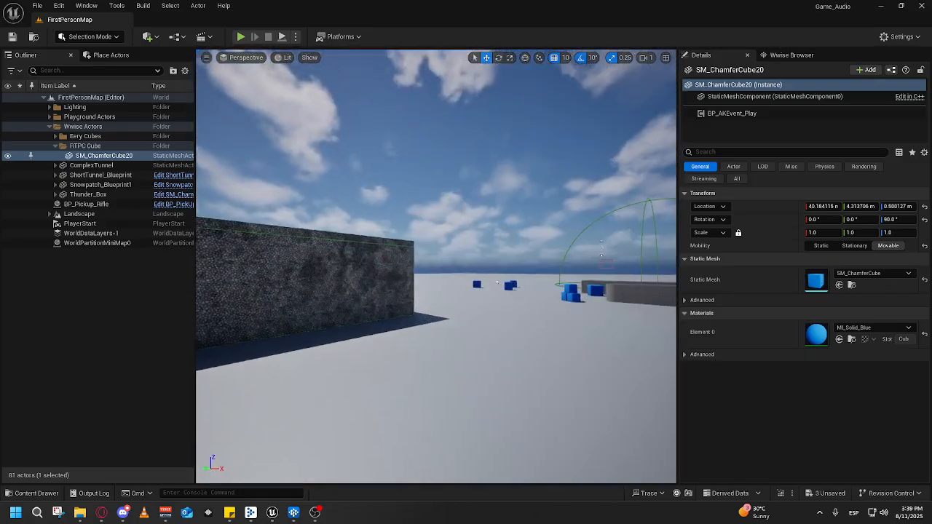
key("s")
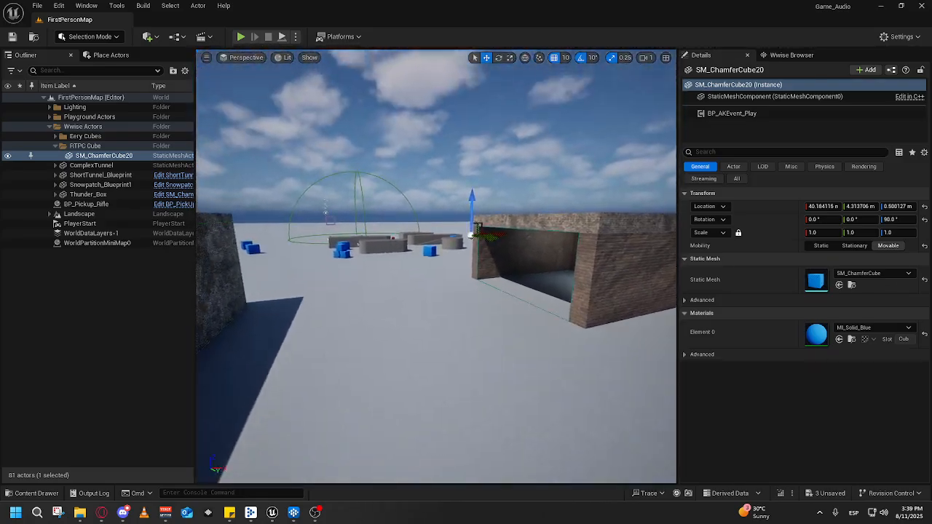
key("s")
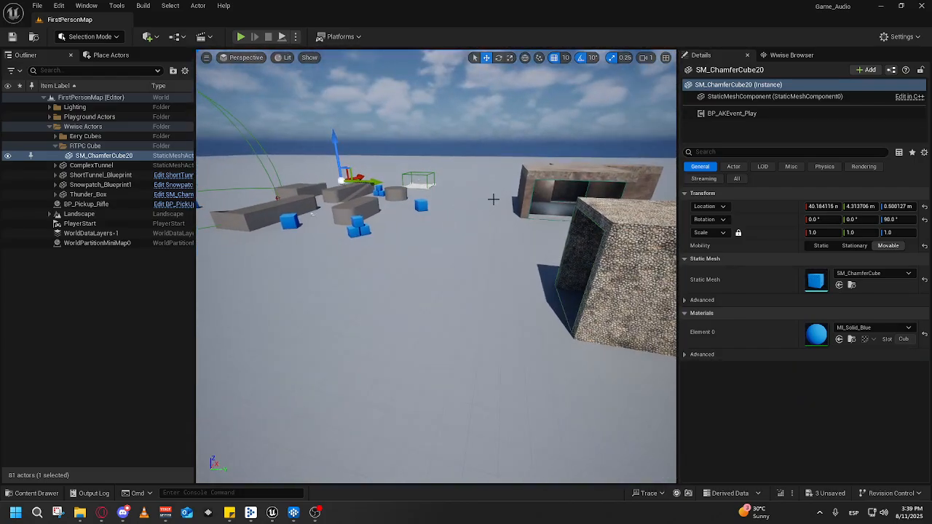
right_click(463, 185)
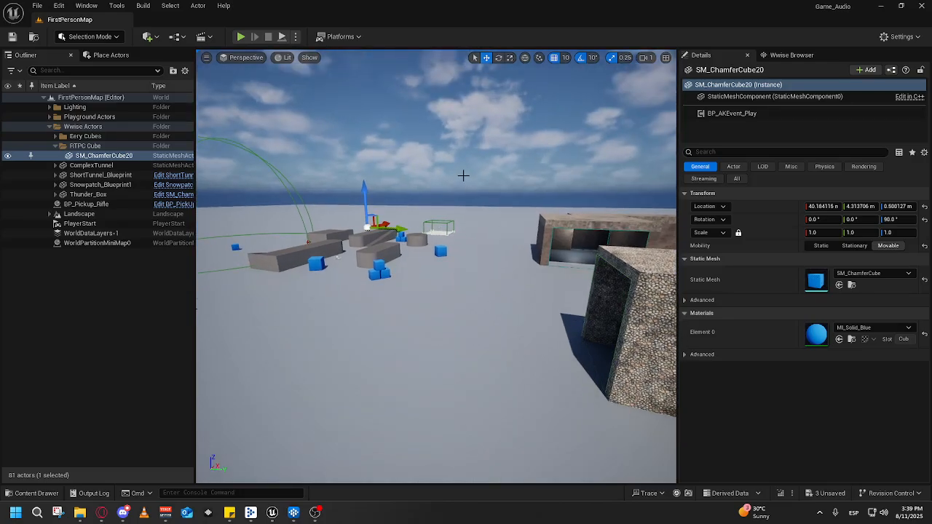